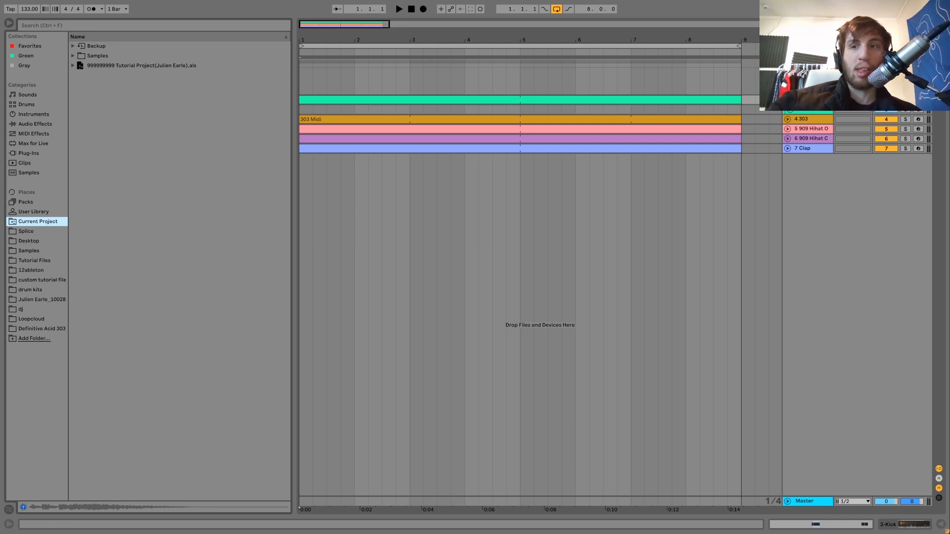
Step: Play back the loop and unfold the Kick and Rumble tracks in the arrangement
key(space)
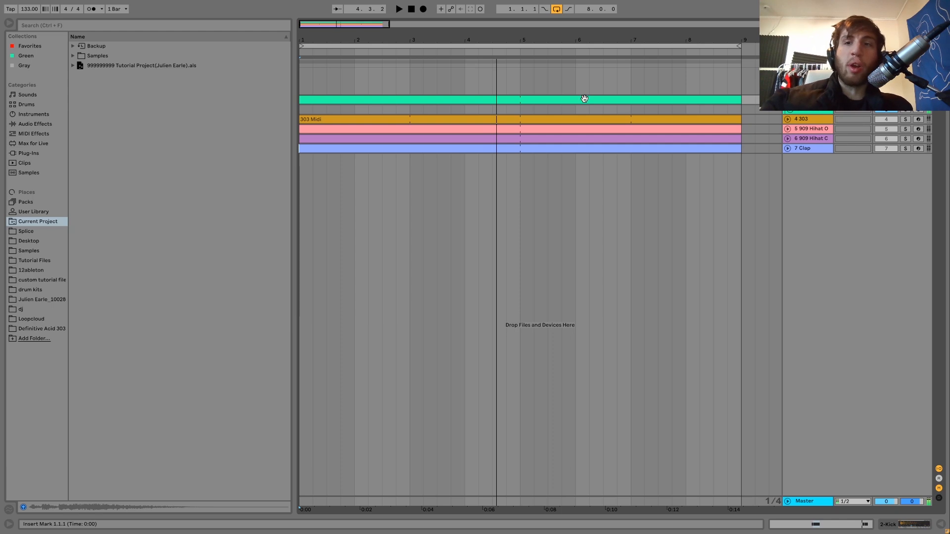
click(787, 99)
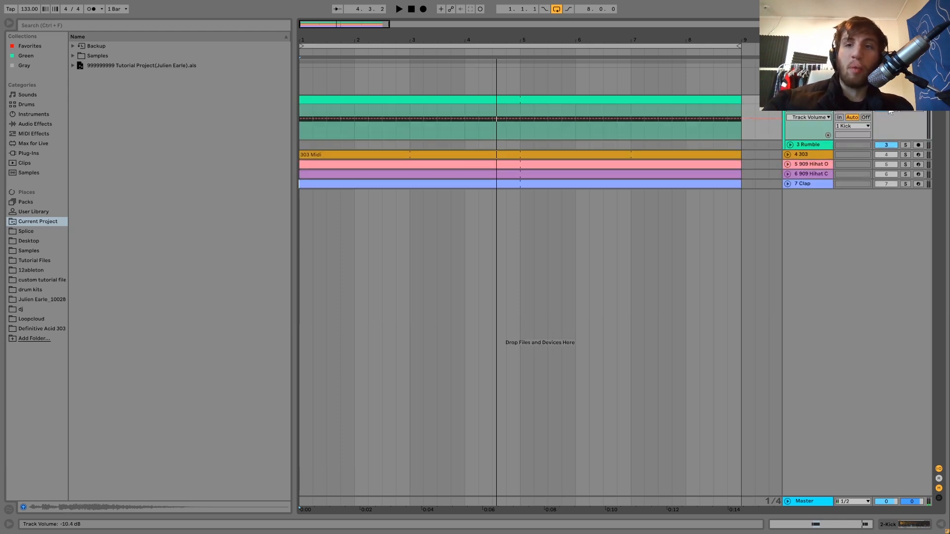
key(space)
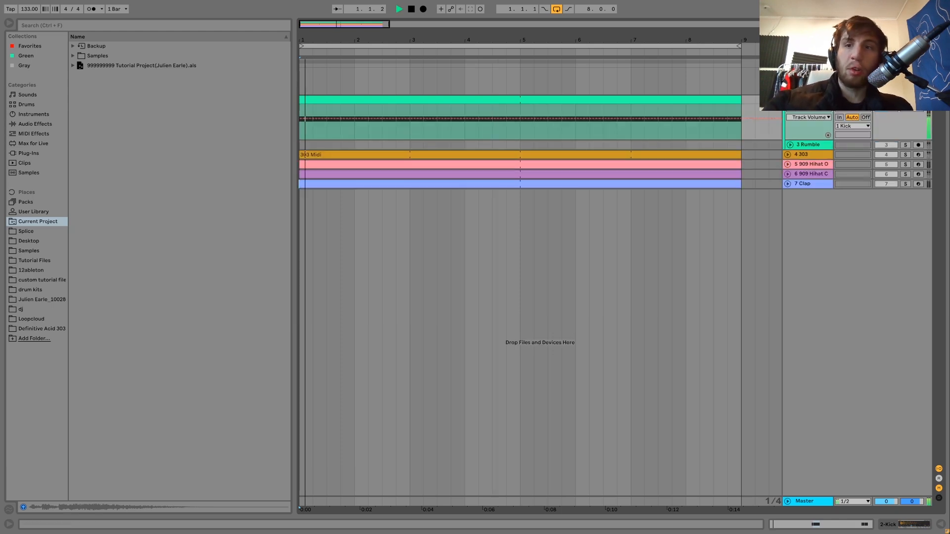
click(791, 145)
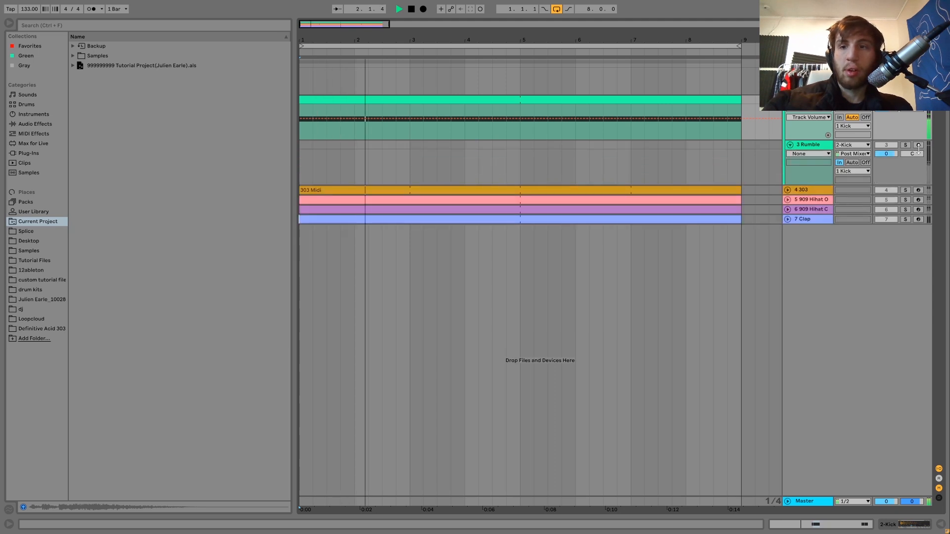
Step: Solo the Rumble track briefly during playback, return it to the mix with the kick, and stop playback
click(911, 150)
click(906, 145)
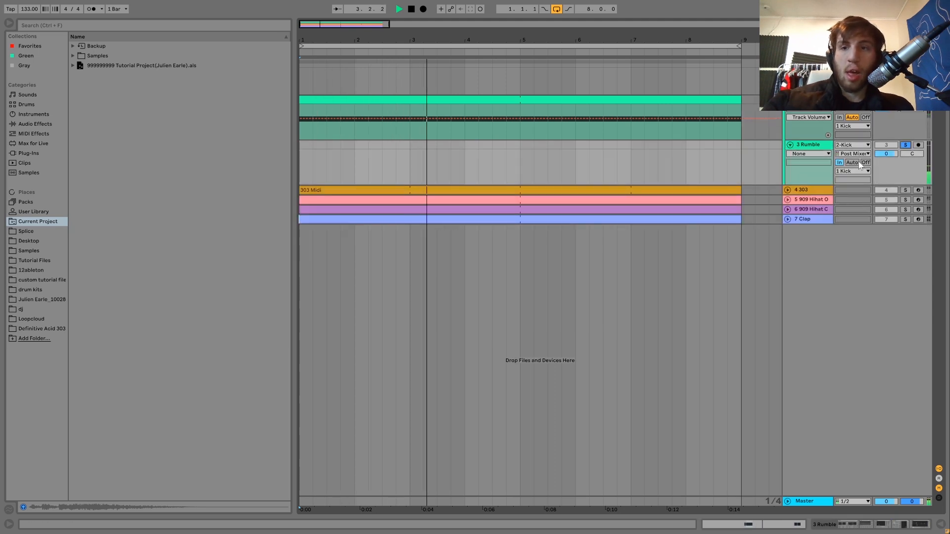
click(906, 145)
click(905, 145)
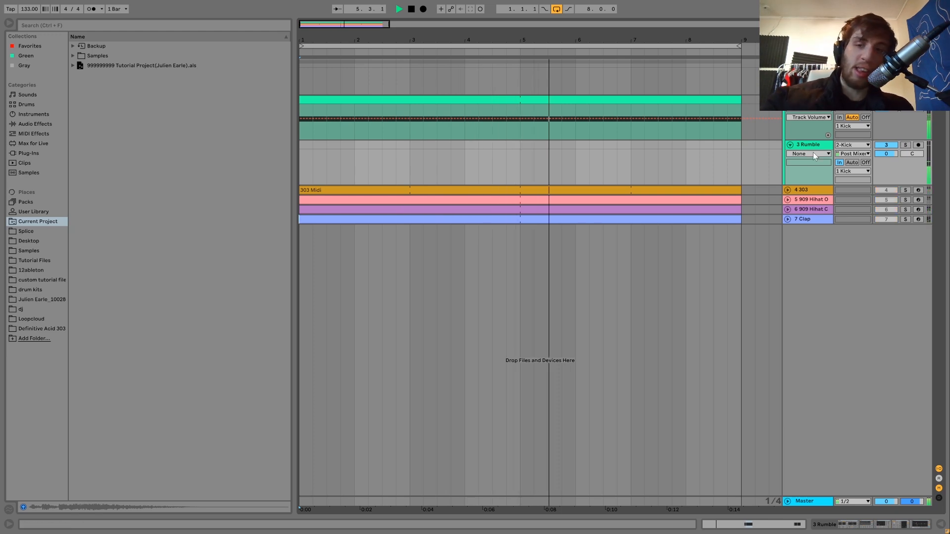
key(space)
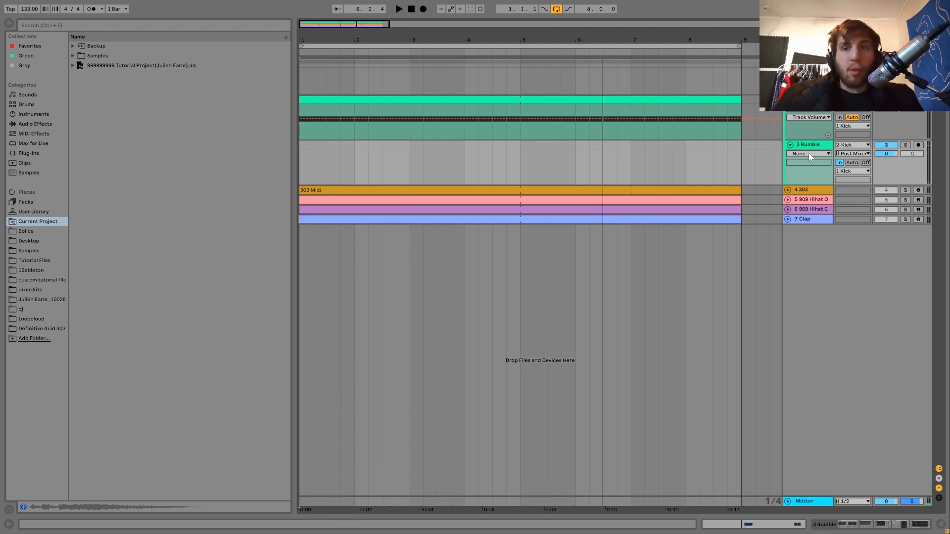
Step: Show the Kick track's sampler device and play back the loop to hear the dry kick
double_click(806, 129)
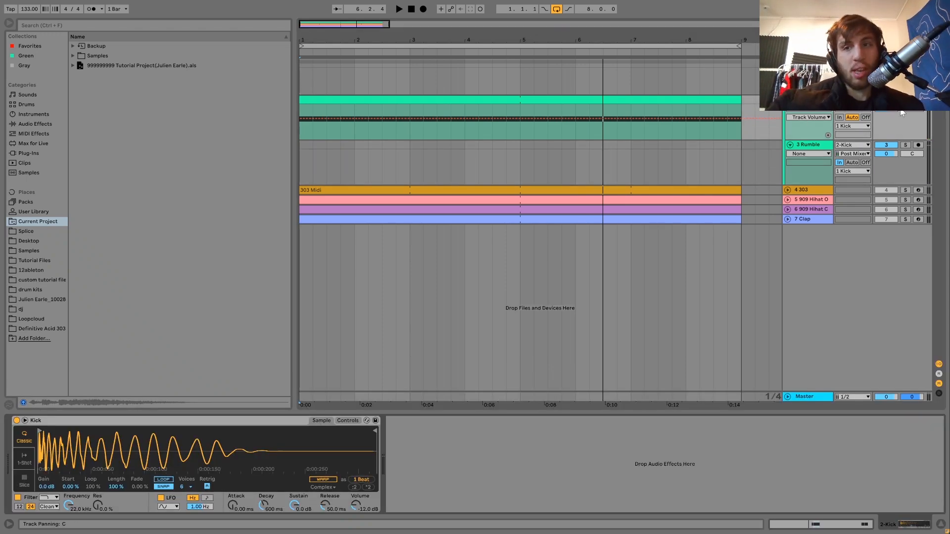
key(space)
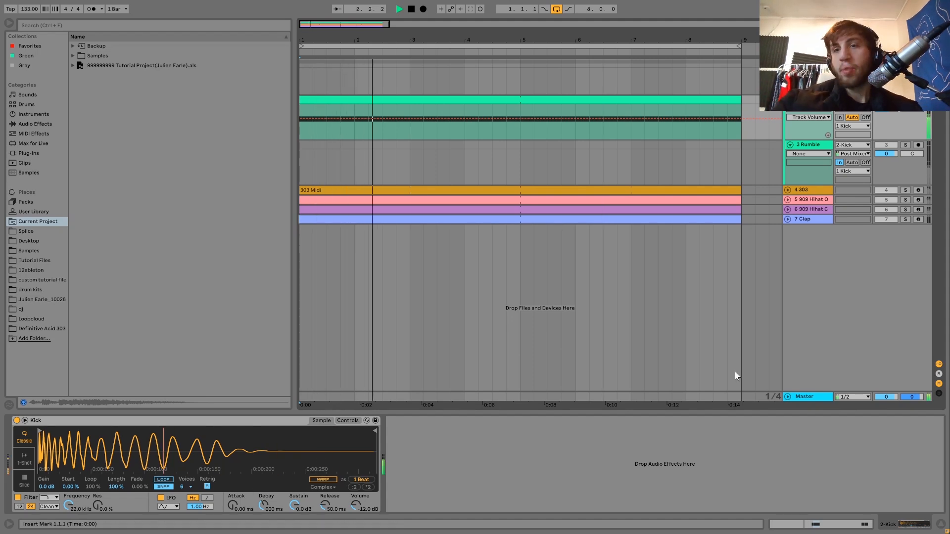
key(space)
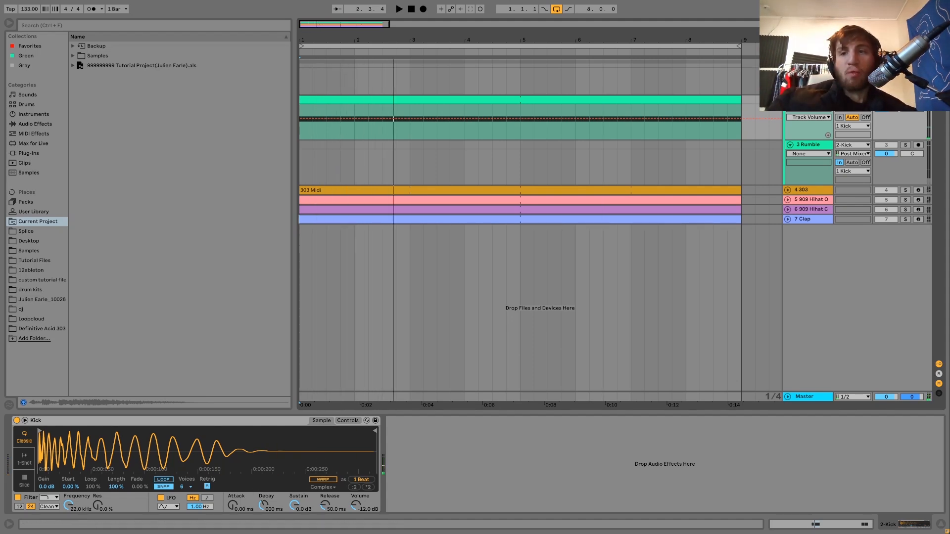
Step: Group all effects on the Rumble track into an audio effect rack and bypass the whole rack
click(815, 147)
click(814, 148)
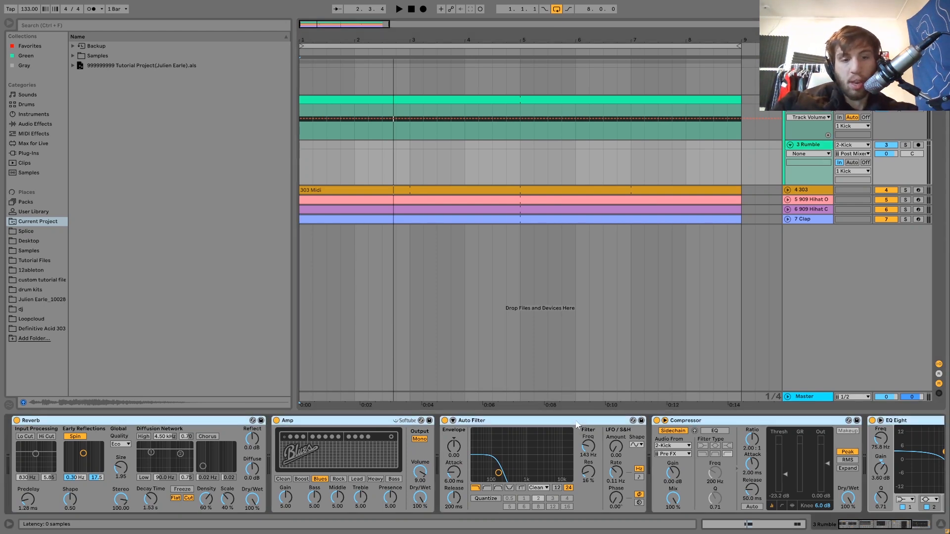
key(ctrl+g)
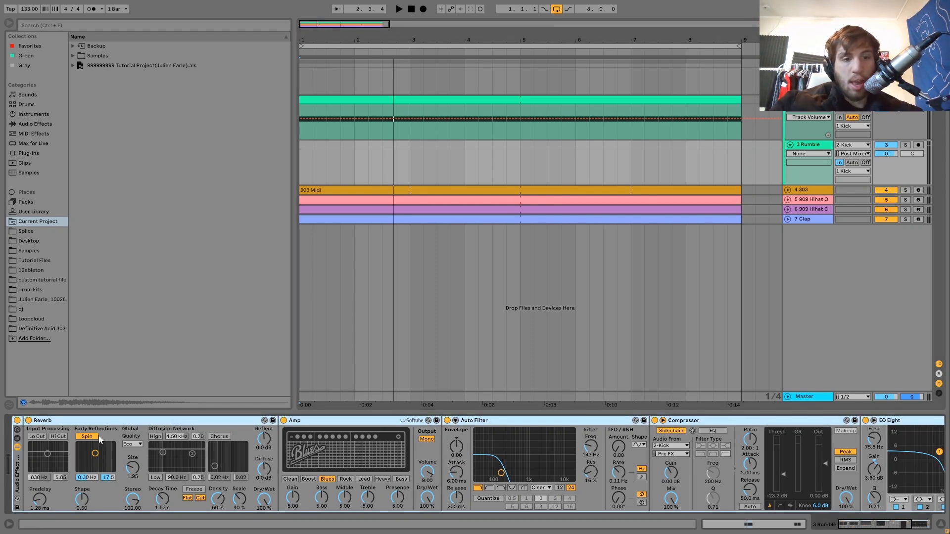
click(17, 420)
Step: Play the loop with the Rumble effects bypassed, soloing the track briefly, and switch the rack back on
key(space)
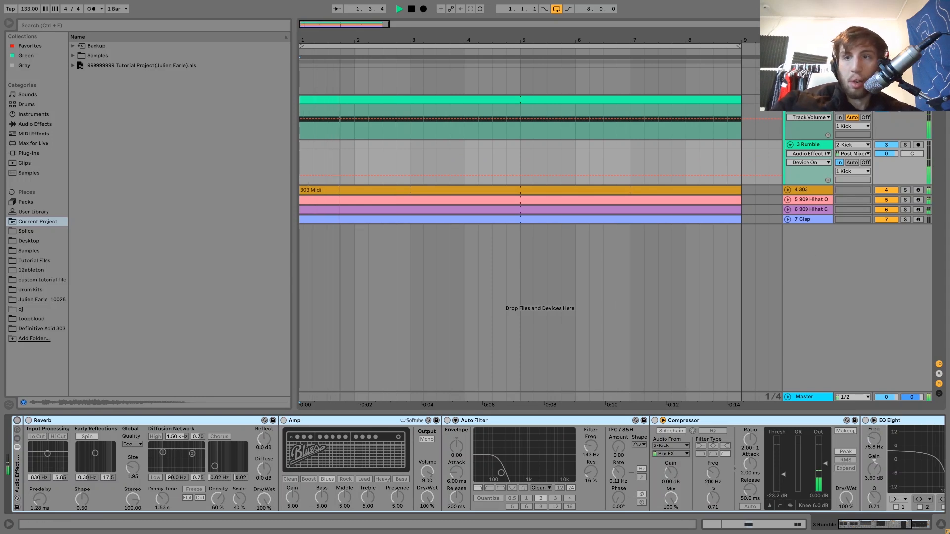
click(906, 145)
click(906, 145)
key(space)
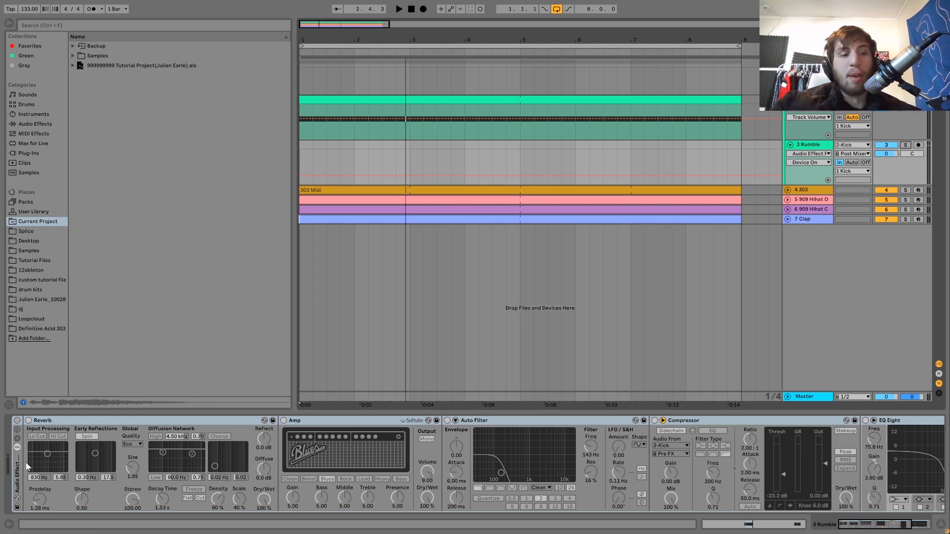
click(16, 422)
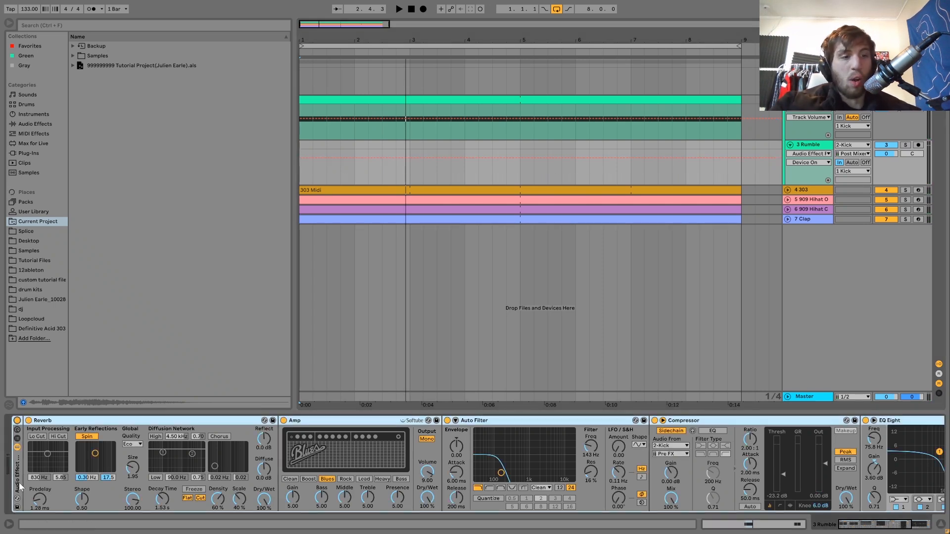
Step: Ungroup the effect rack, look over the Rumble chain from Reverb to EQ Eight, and play the loop briefly
click(43, 450)
scroll(210, 526, right, 5)
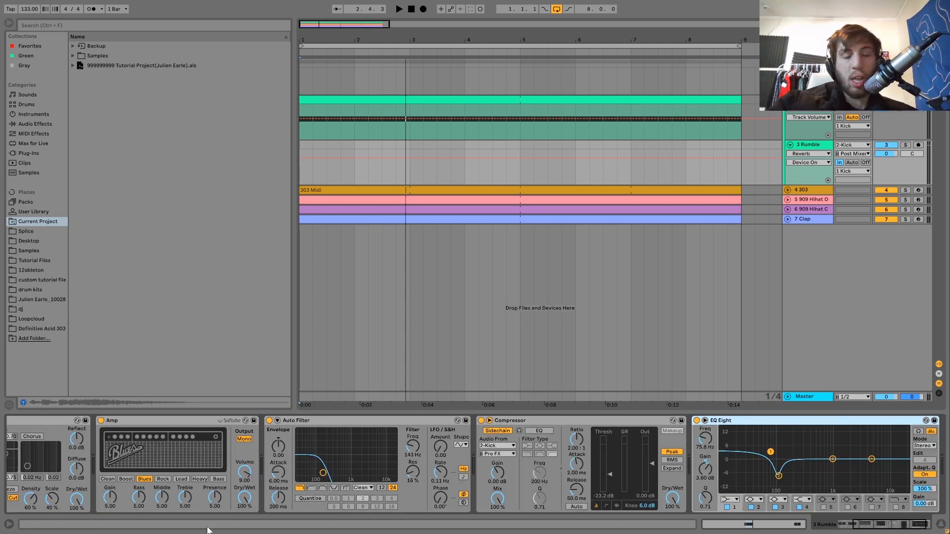
scroll(270, 475, left, 5)
key(space)
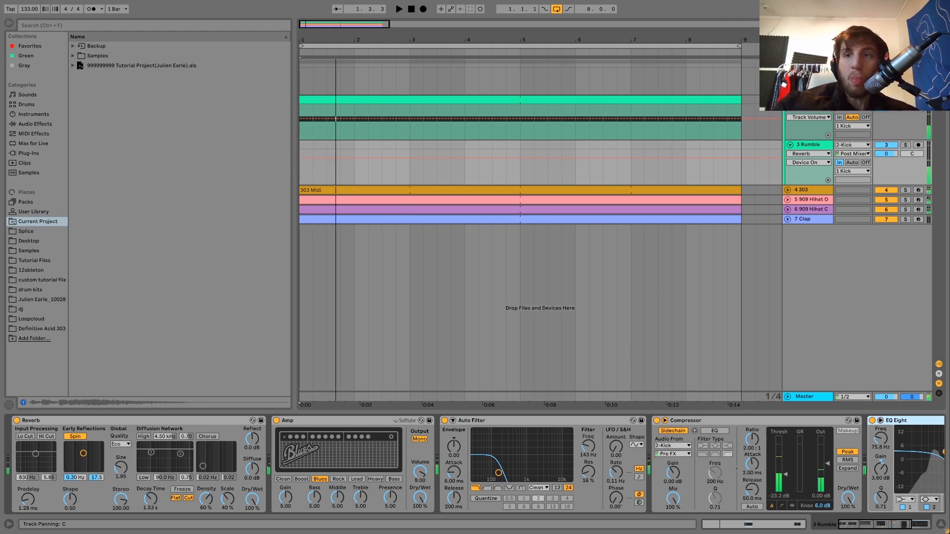
click(906, 64)
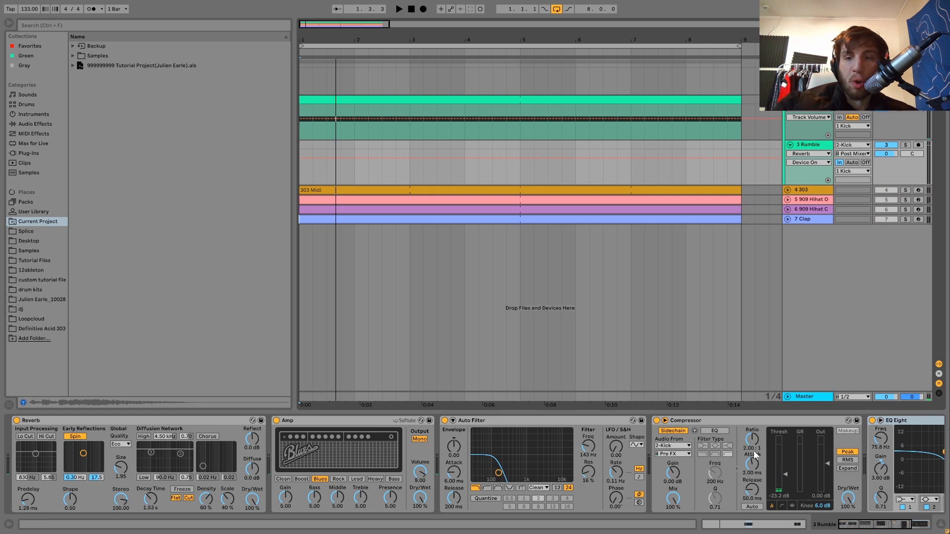
Step: Bypass the EQ Eight, Compressor, Auto Filter and Amp on the Rumble track, leaving only the Reverb active
scroll(753, 451, right, 5)
click(673, 421)
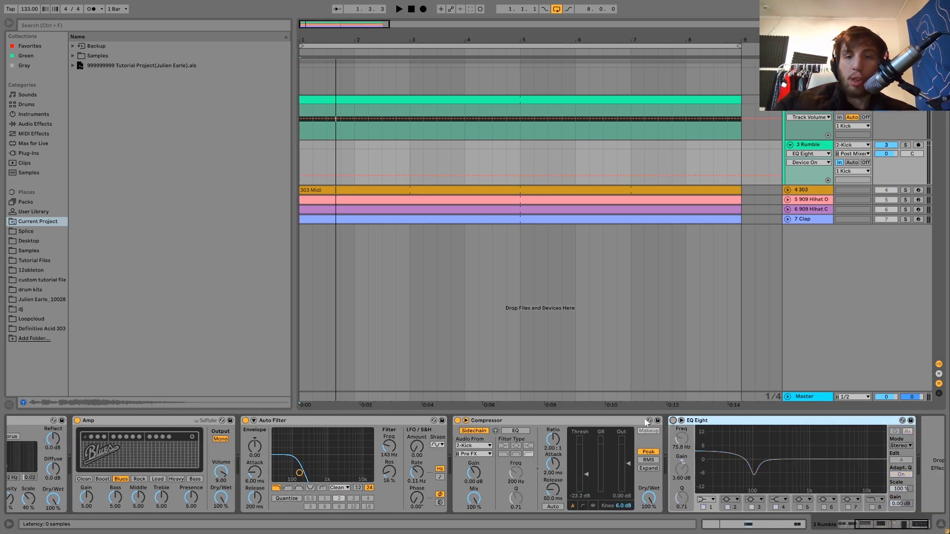
scroll(614, 421, left, 5)
click(658, 421)
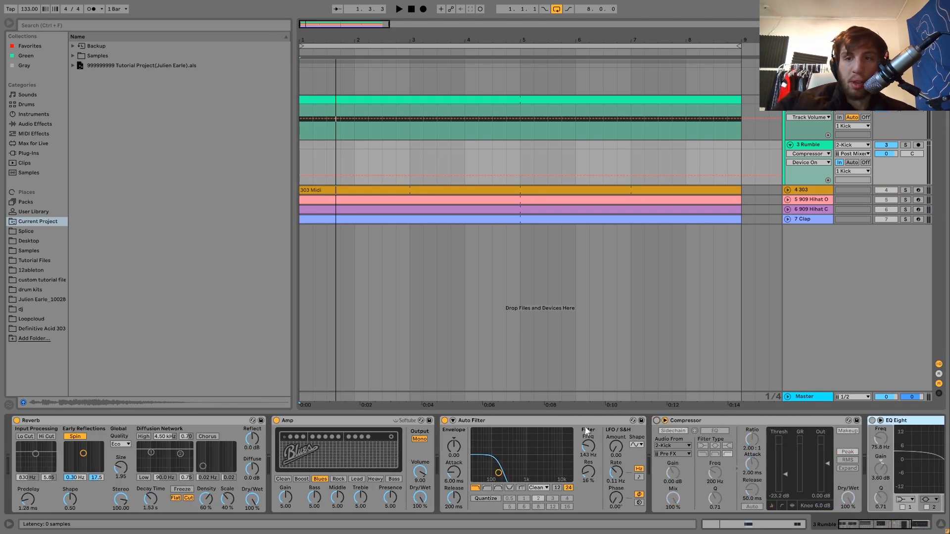
click(445, 421)
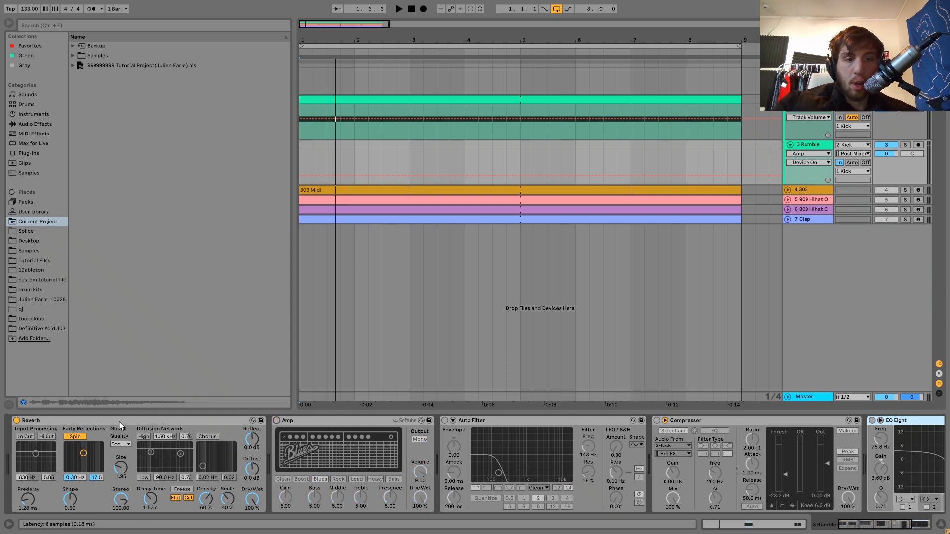
click(19, 422)
Step: Play back the loop several times to hear the Rumble track with only the Reverb active
key(space)
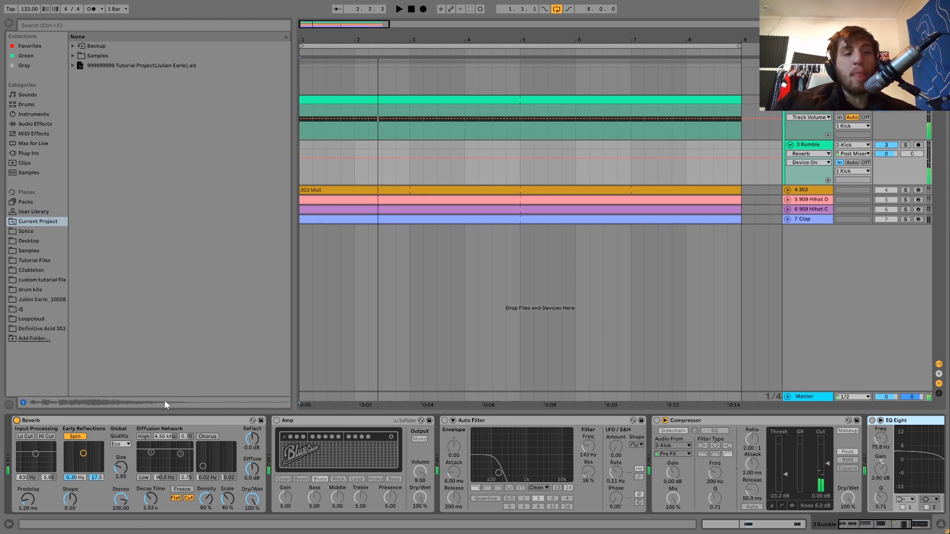
key(space)
key(space)
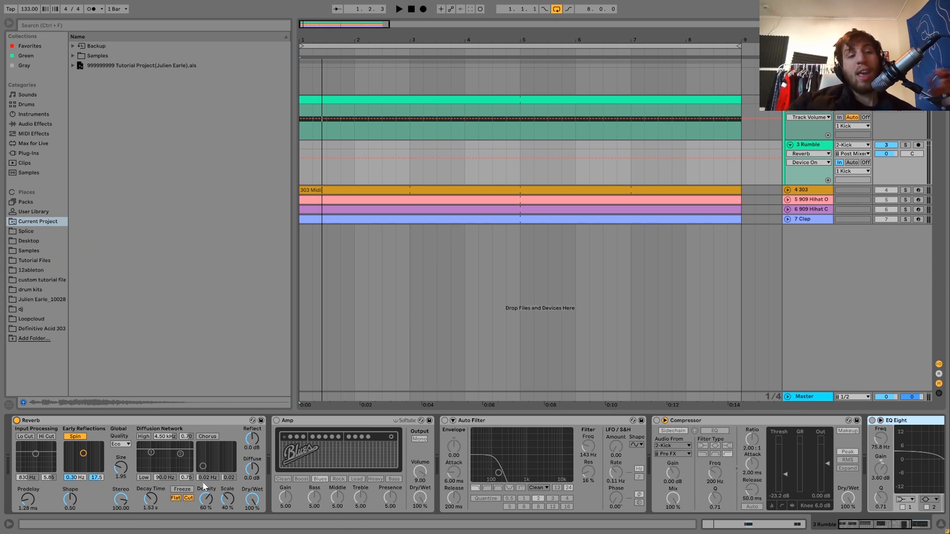
key(space)
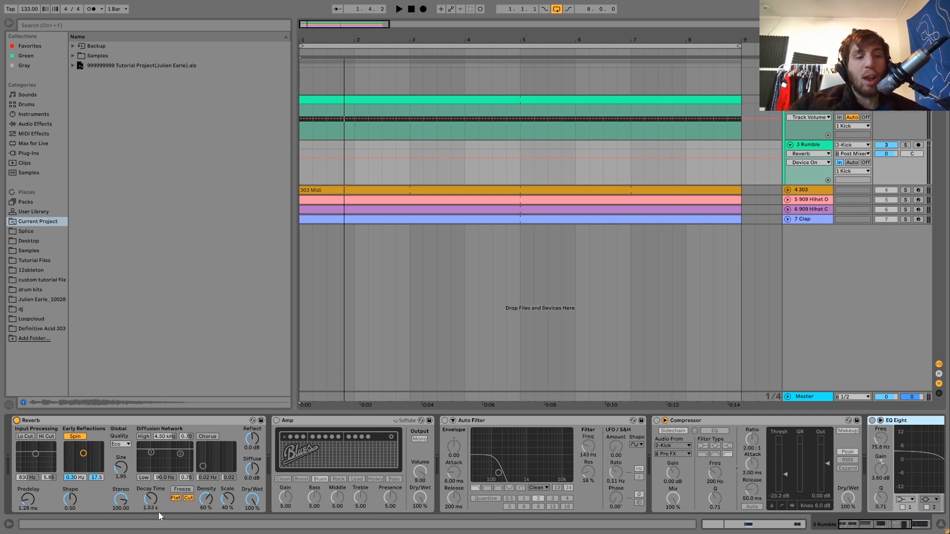
Step: Try other Reverb Density and Scale amounts during playback and reset them to 60 % and 40 %
key(space)
drag(207, 502, 208, 530)
double_click(204, 501)
double_click(230, 502)
double_click(230, 503)
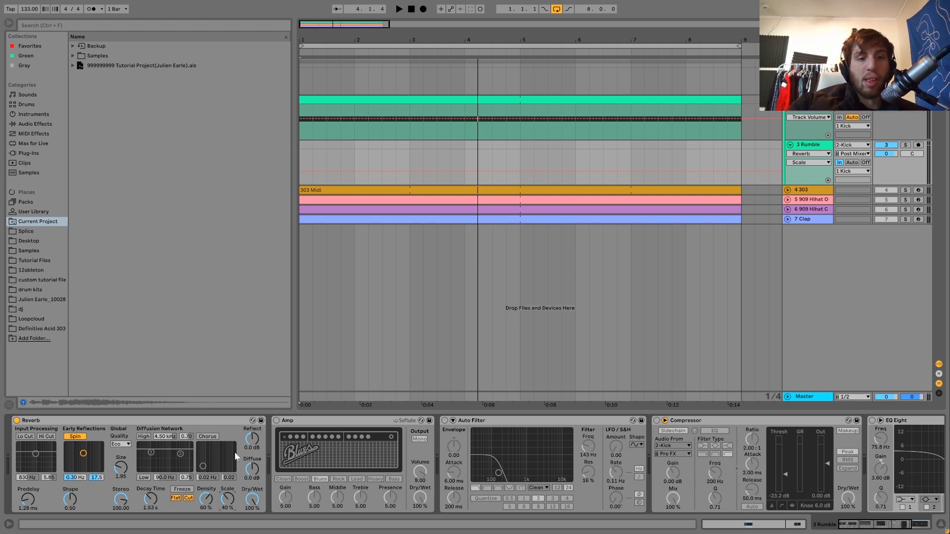
Step: Switch the Amp on the Rumble track back on and play the loop repeatedly to hear its distortion
key(space)
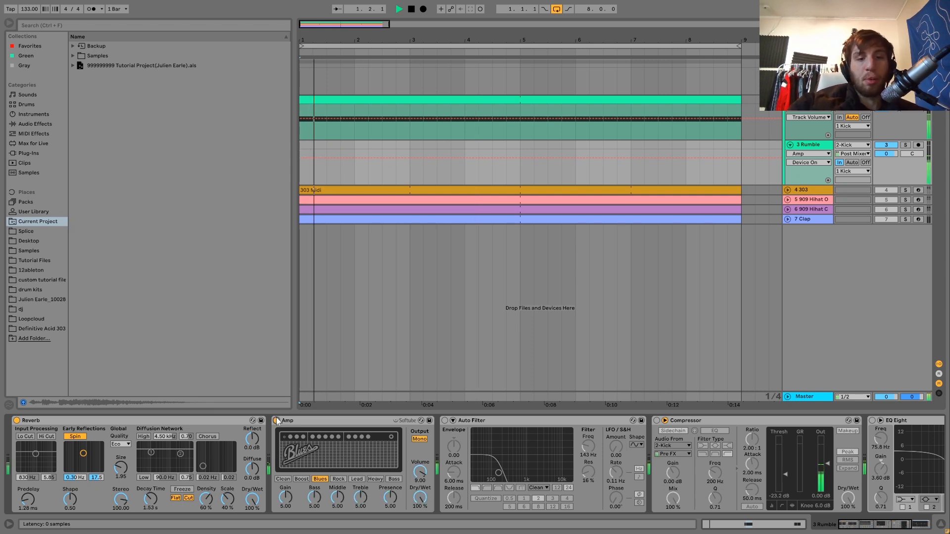
scroll(289, 429, right, 2)
scroll(289, 429, right, 4)
key(space)
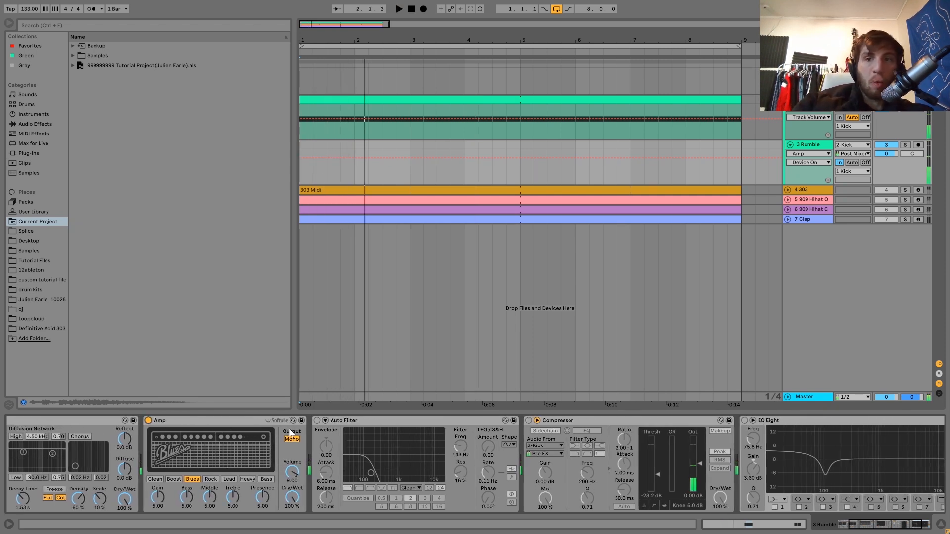
key(space)
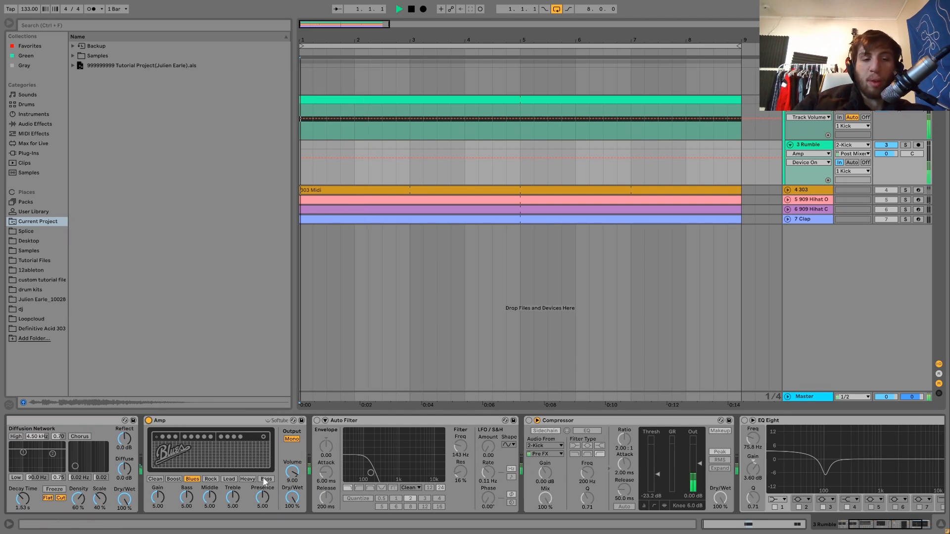
key(space)
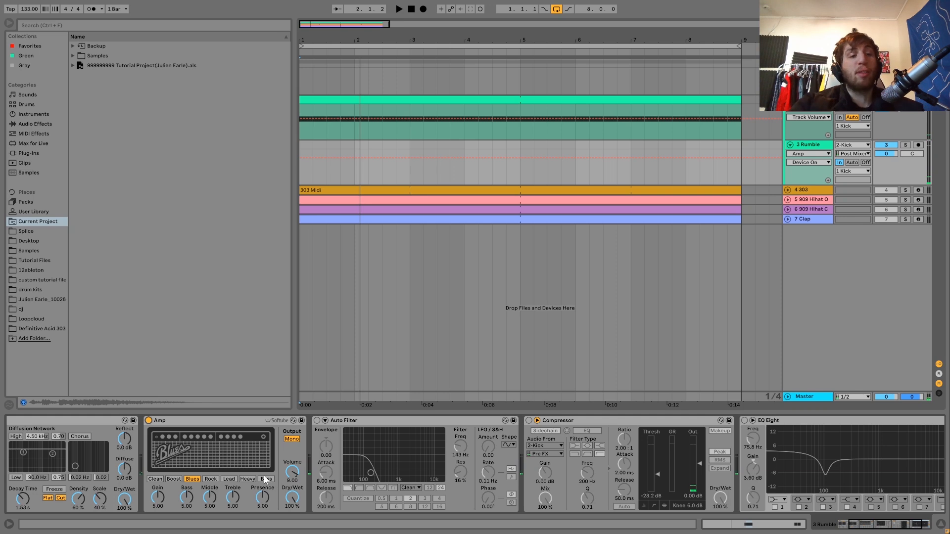
key(space)
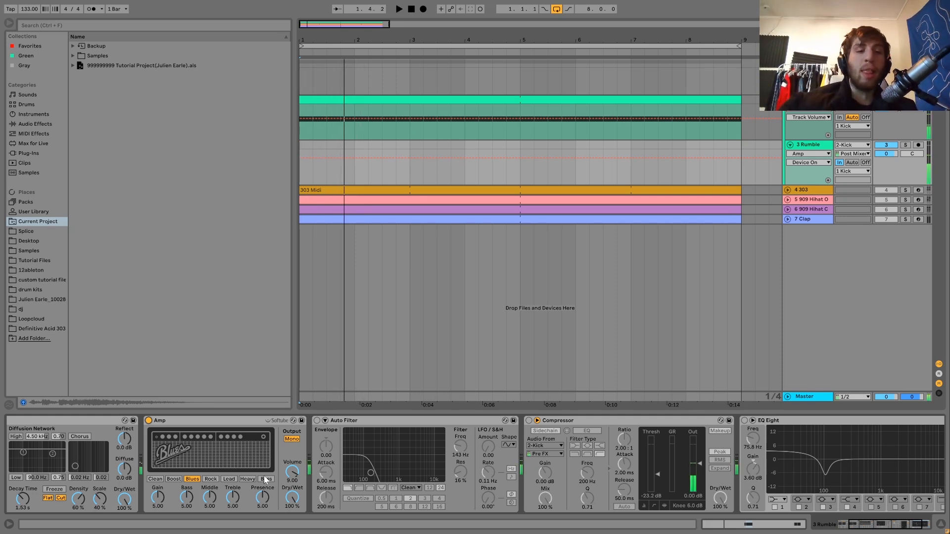
Step: Switch the Auto Filter on the Rumble track back on and play the loop to hear the low-passed rumble
click(317, 420)
key(space)
scroll(316, 421, right, 2)
key(space)
Step: Try a Reverb Decay Time of about 1.20 s while listening to the loop, and restore it to 1.53 s
scroll(315, 421, left, 6)
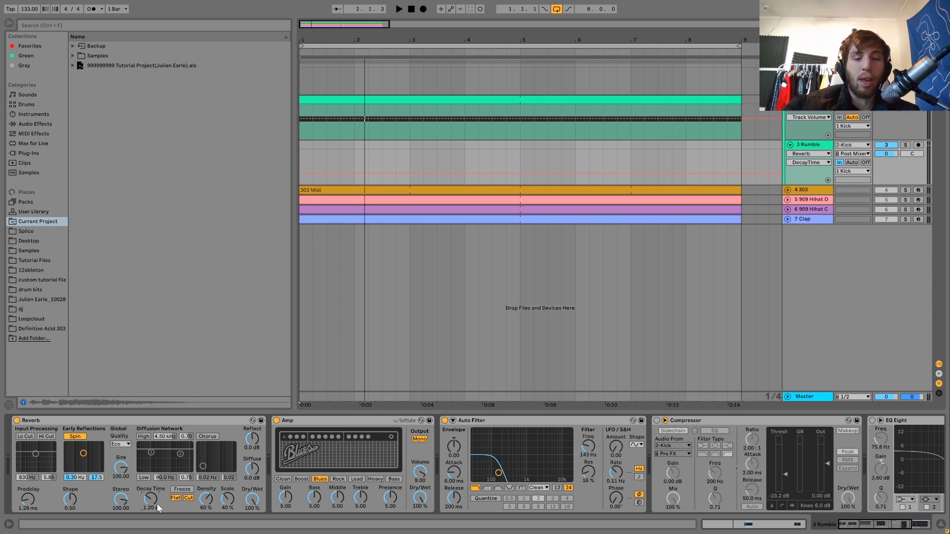
key(space)
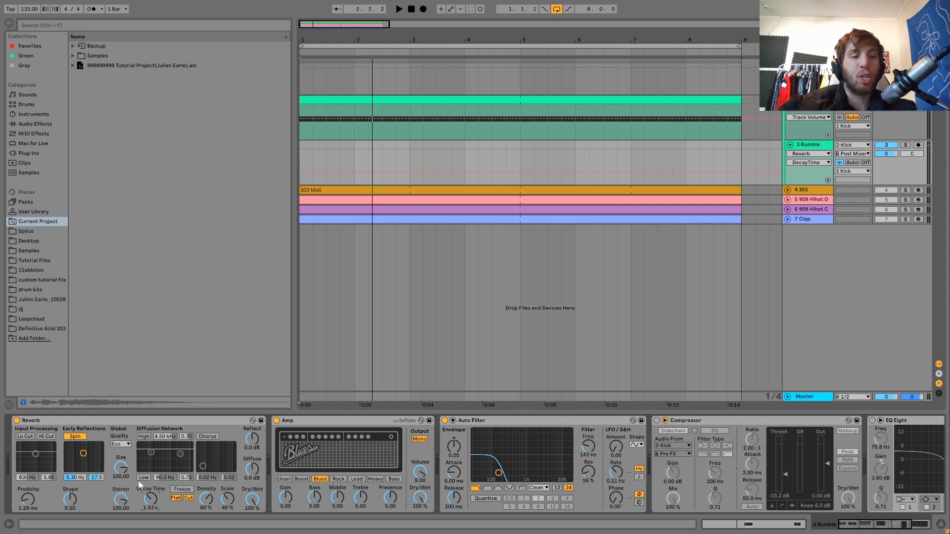
drag(120, 478, 121, 516)
key(space)
key(space)
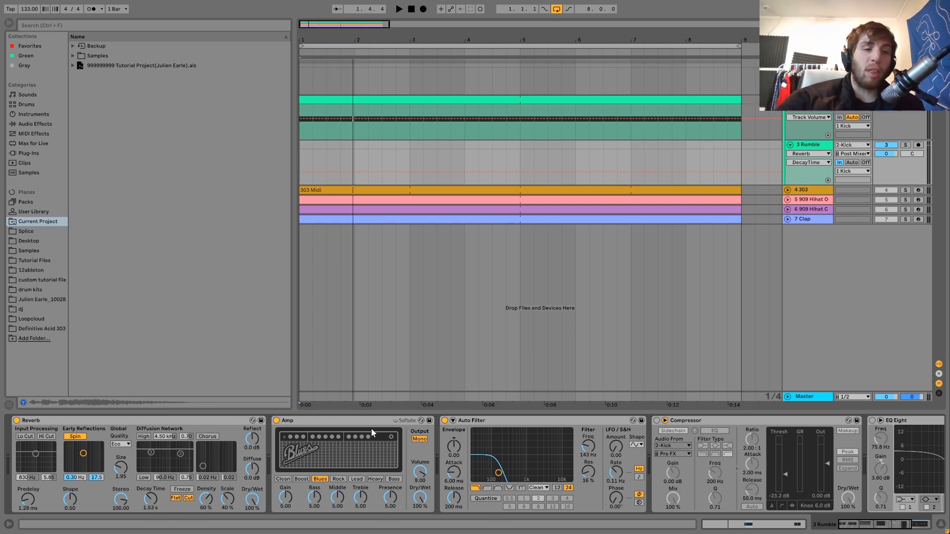
Step: Switch the sidechain Compressor on the Rumble track back on
scroll(371, 428, right, 5)
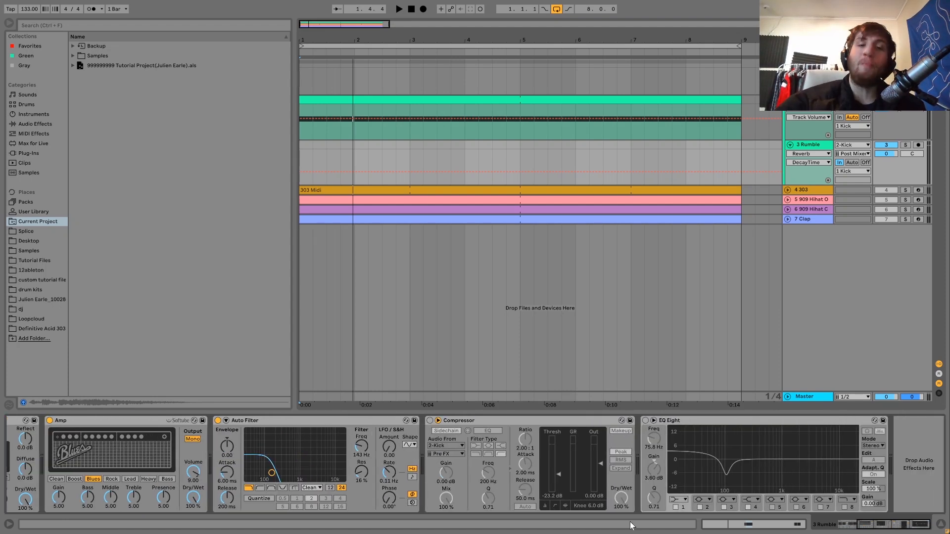
click(430, 420)
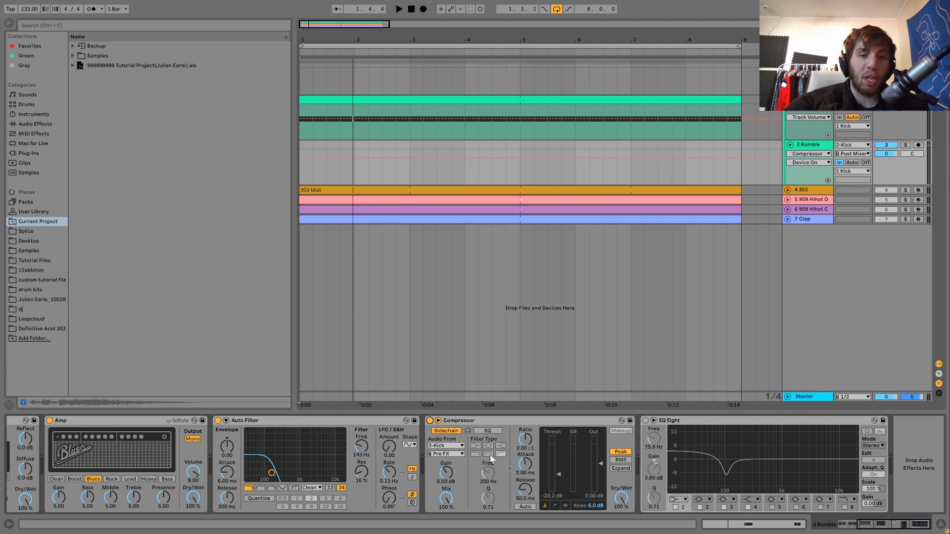
Step: Play the loop with the sidechained Rumble and switch the EQ Eight on the Rumble track back on
key(space)
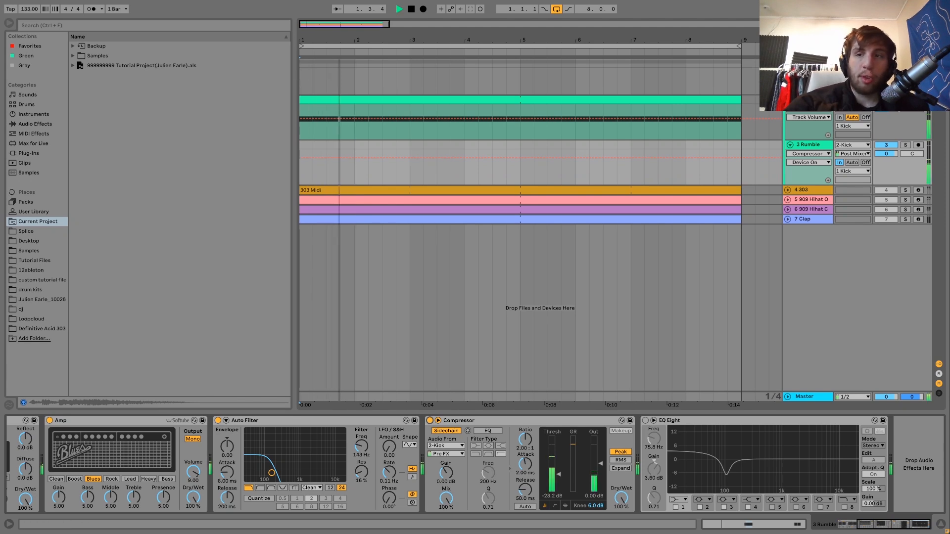
click(905, 145)
click(905, 146)
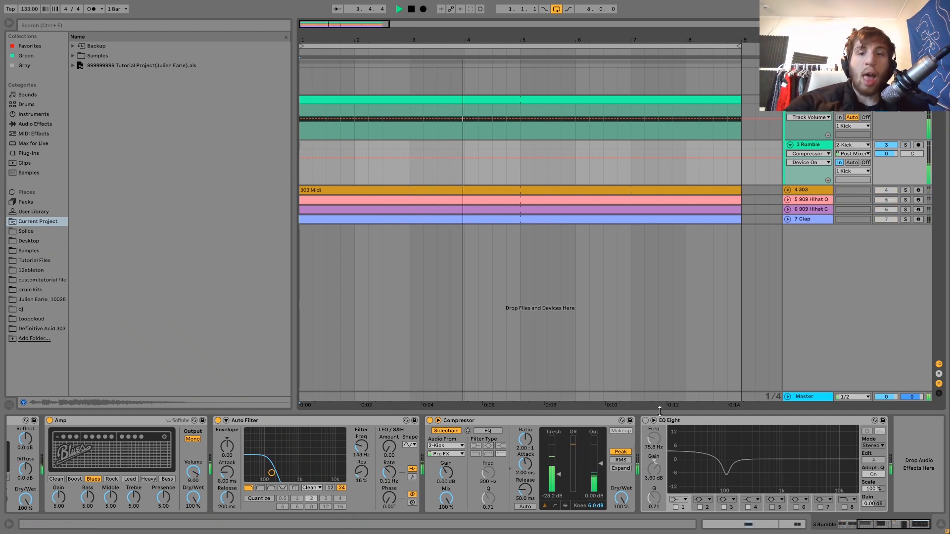
click(645, 421)
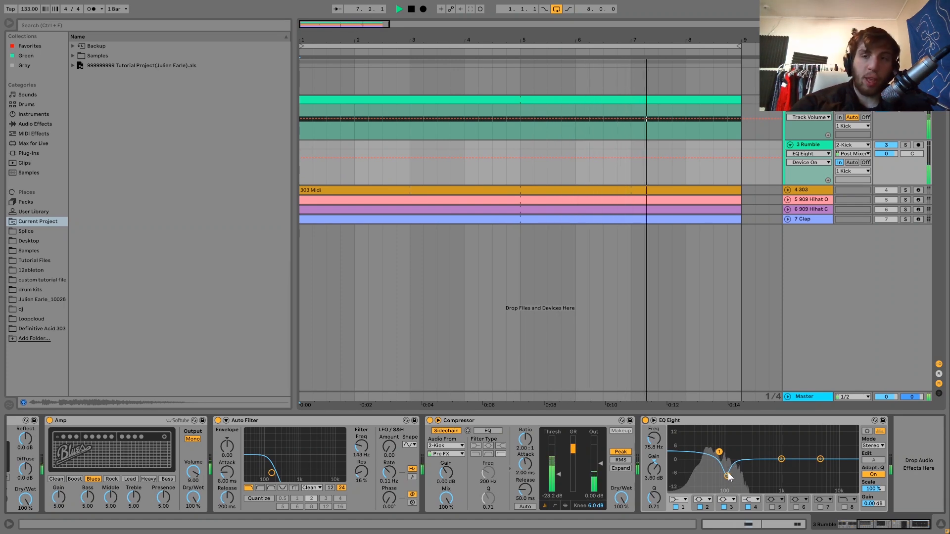
key(space)
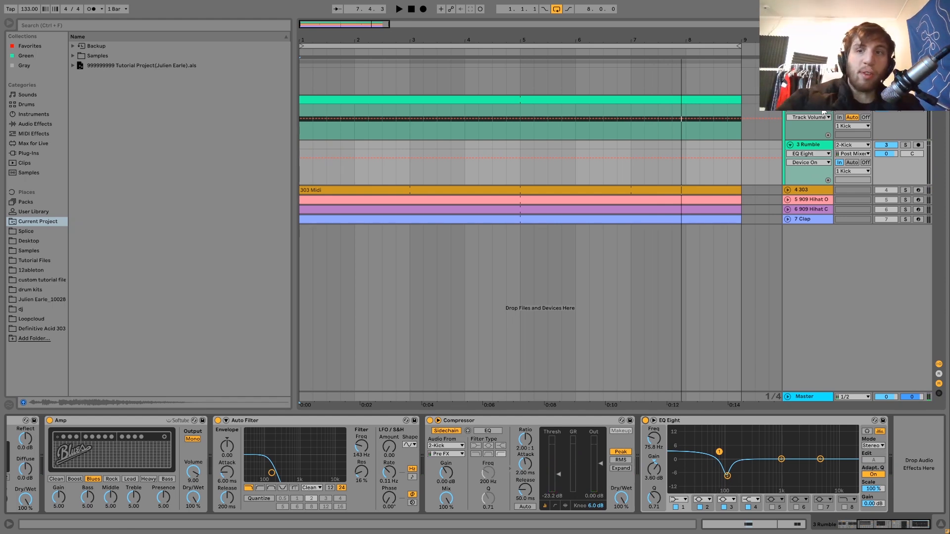
Step: Solo the Rumble track and play the loop to hear its full effect chain on its own
click(814, 100)
key(space)
click(906, 145)
click(819, 146)
key(space)
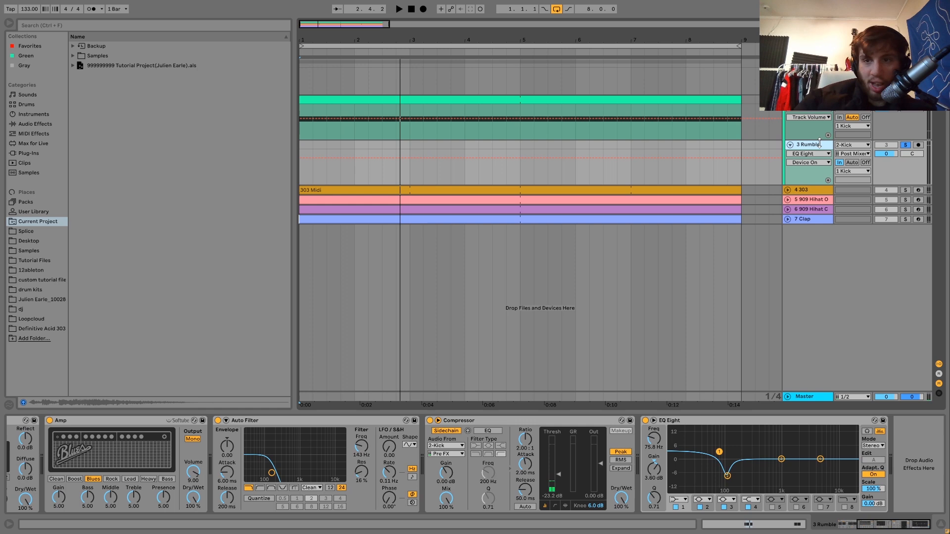
Step: Try an extra audio track fed by 2-Kick post mixer with monitoring set to In, play it with Rumble muted, and remove it
key(ctrl+t)
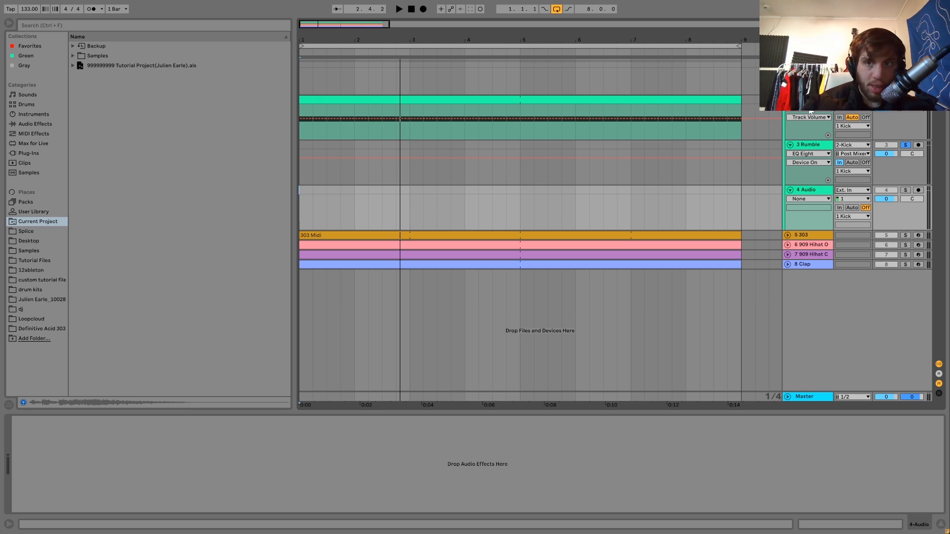
click(843, 233)
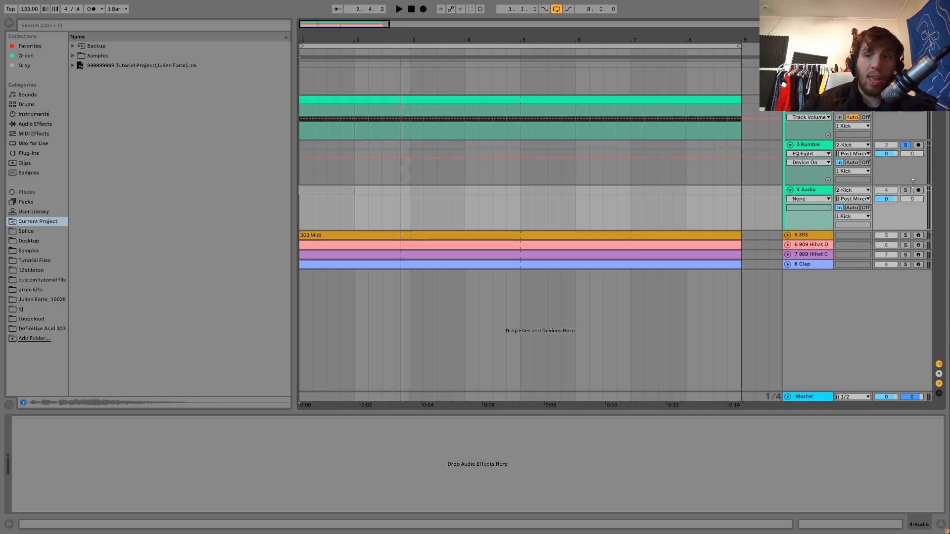
click(893, 147)
key(space)
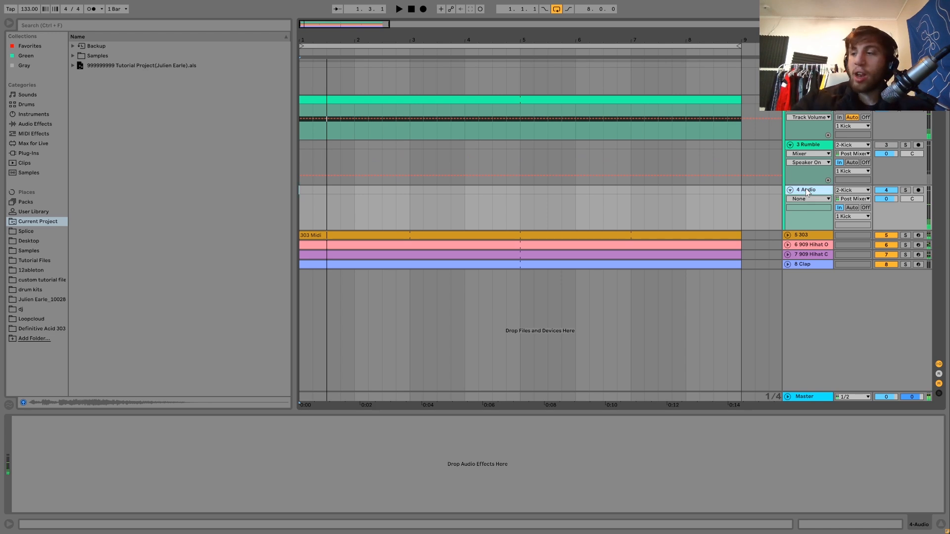
key(Delete)
click(891, 147)
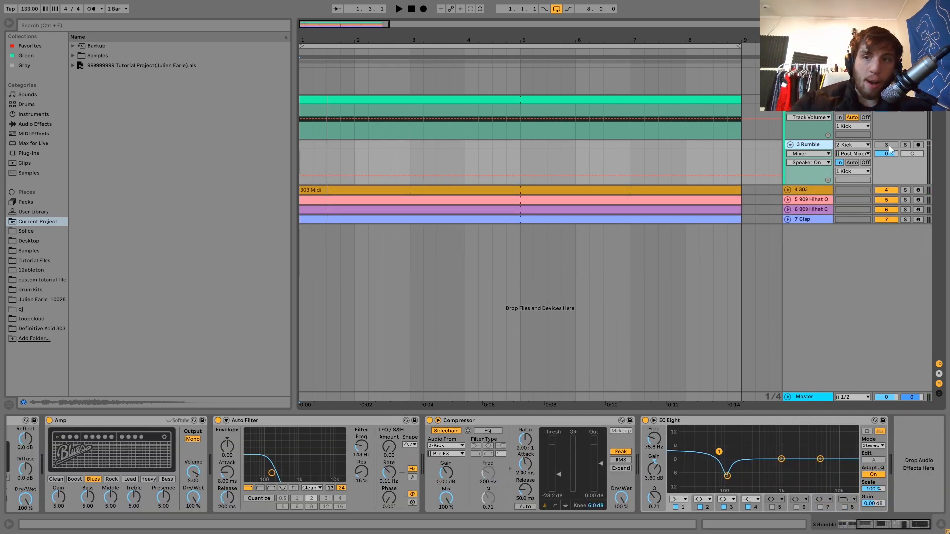
Step: Insert an audio track below Rumble with 3 Rumble as its input and record a little over one bar of rumble
click(824, 147)
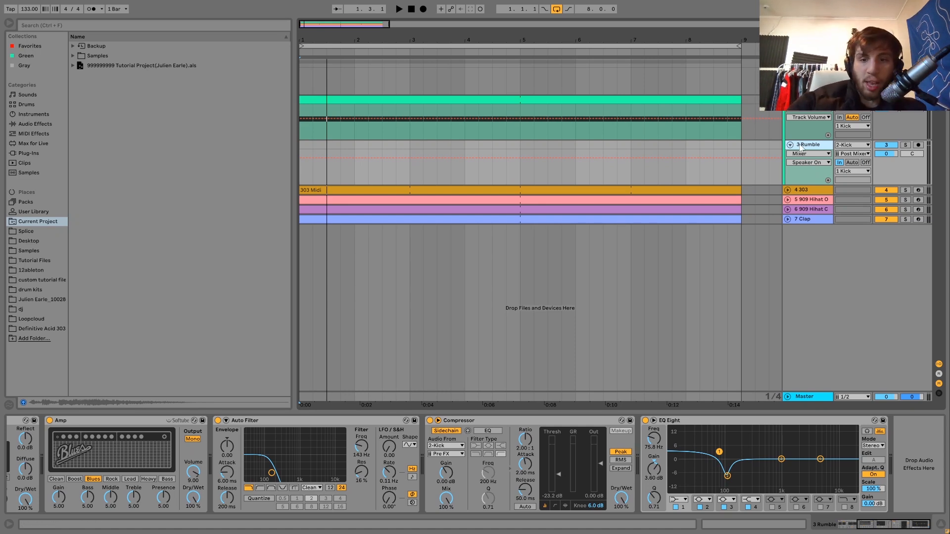
key(ctrl+t)
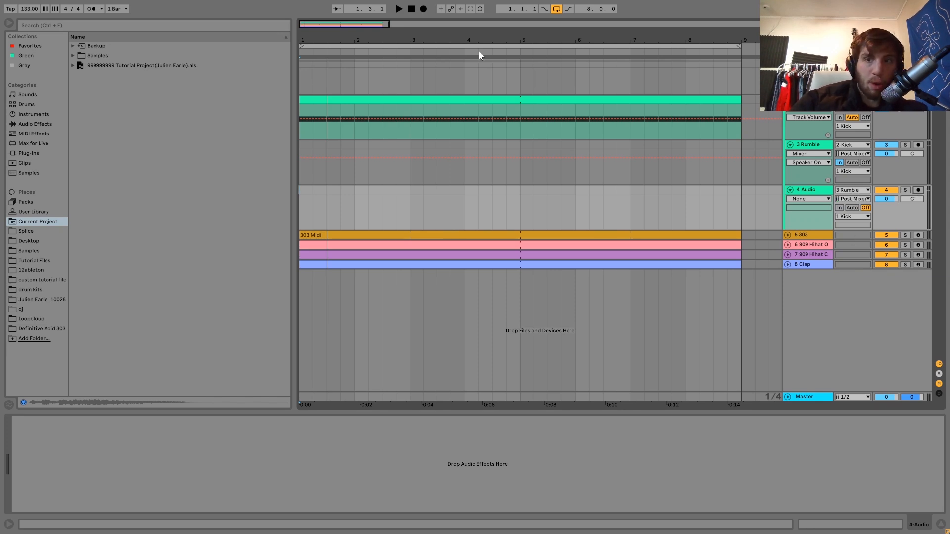
click(424, 10)
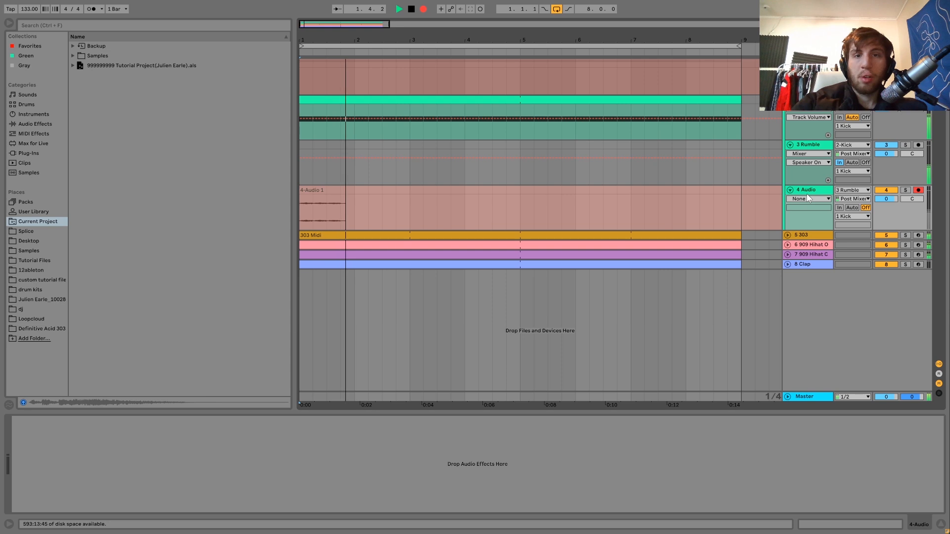
key(space)
Step: Solo the recorded rumble track and raise its clip gain to 12.0 dB while playing it
click(906, 192)
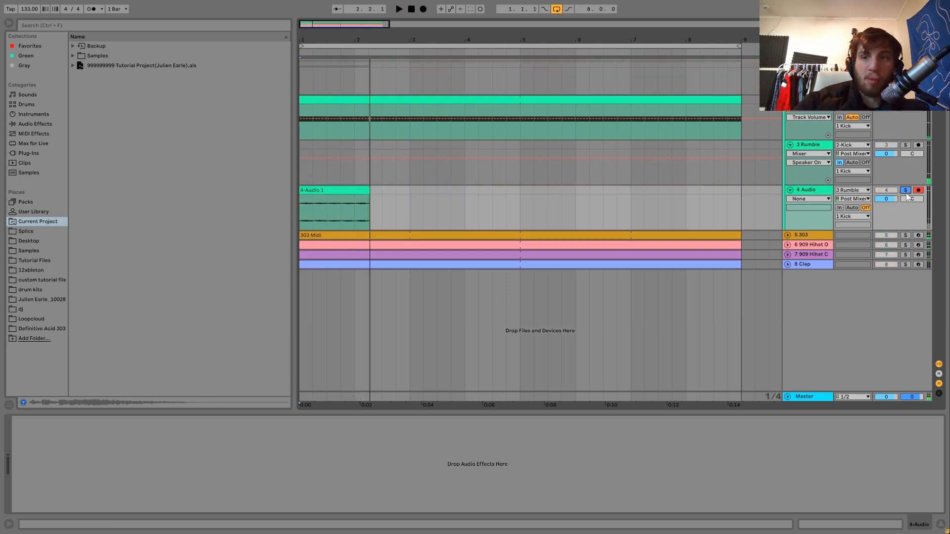
double_click(337, 212)
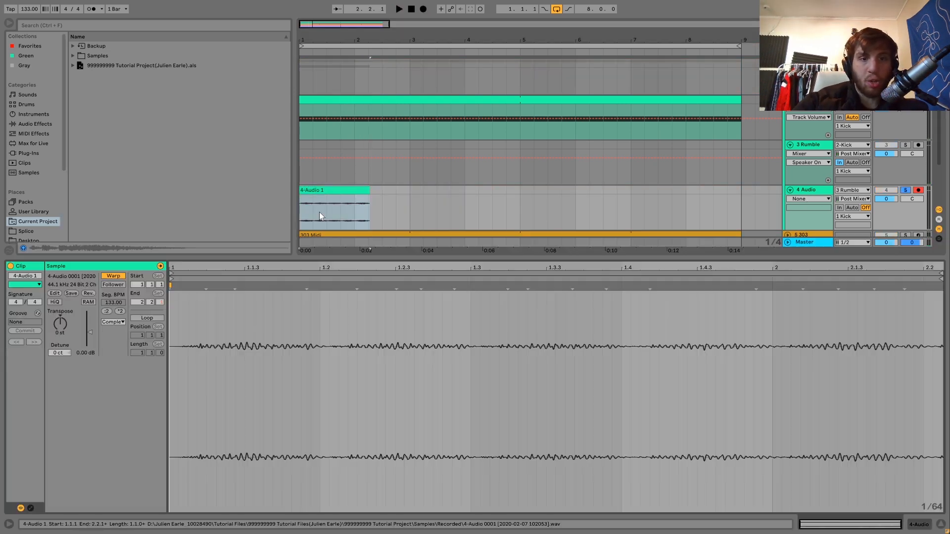
key(space)
drag(88, 331, 88, 322)
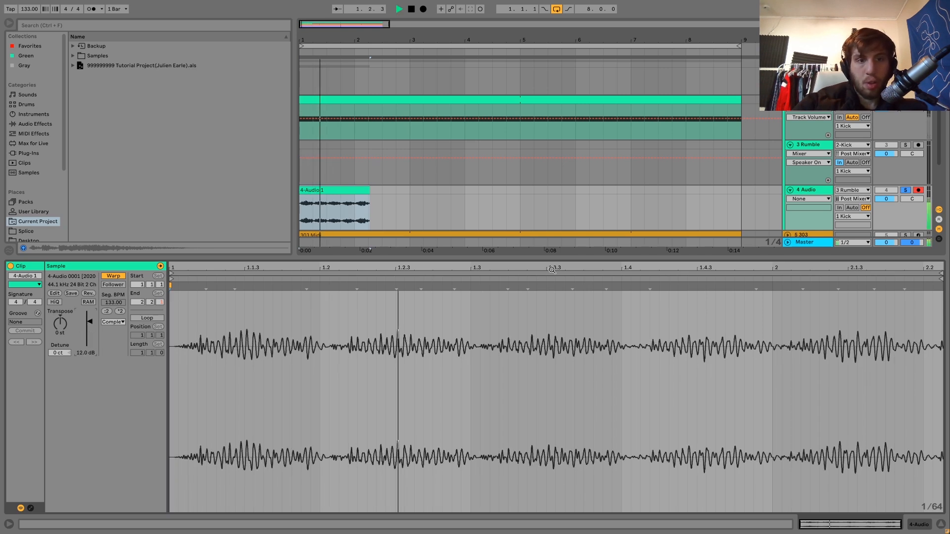
Step: Stop playback and delete the audio track holding the recorded rumble
click(812, 194)
key(space)
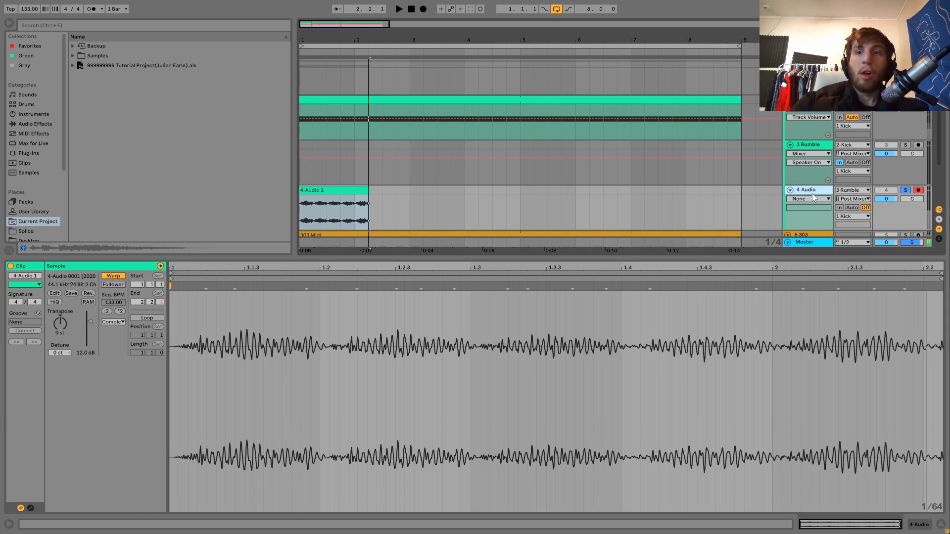
key(Delete)
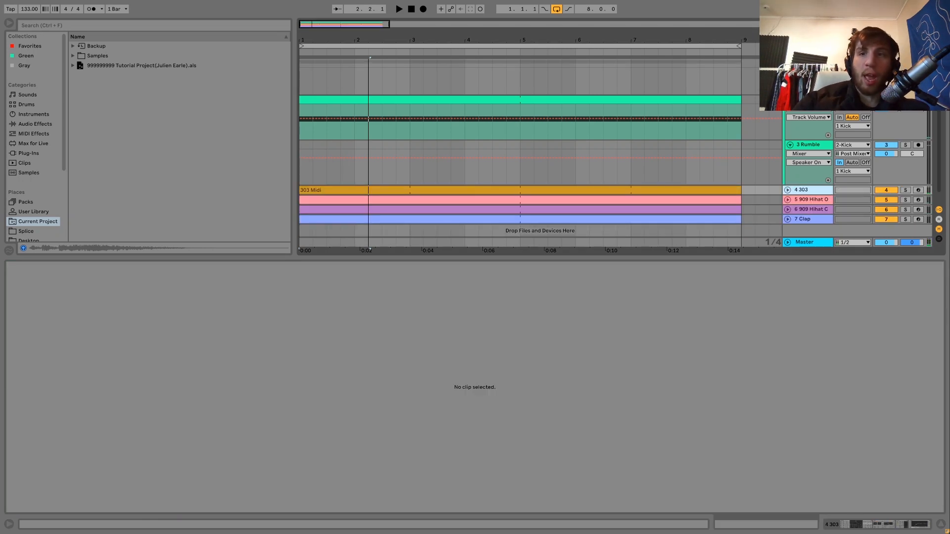
Step: Bypass the Saturator on the Kick group and play the loop to hear kick and rumble without it
click(912, 153)
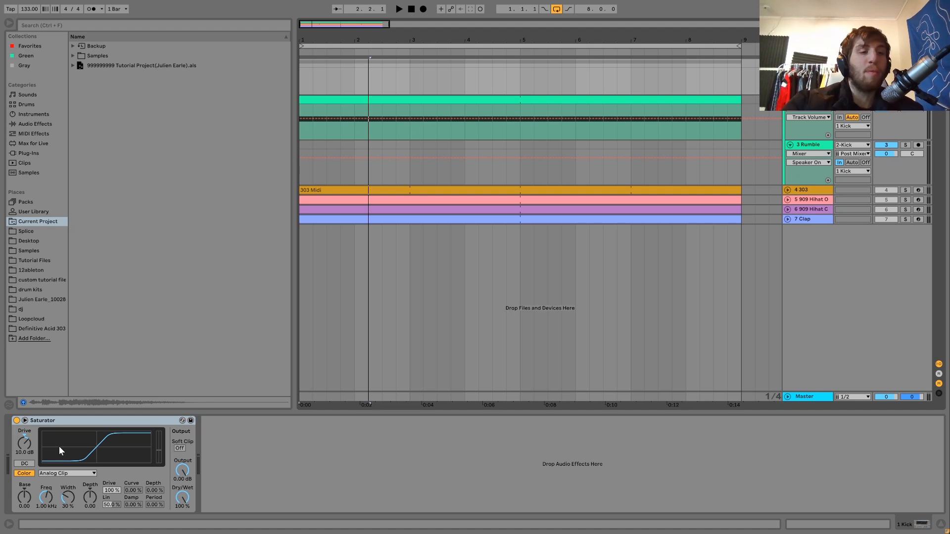
click(16, 420)
key(space)
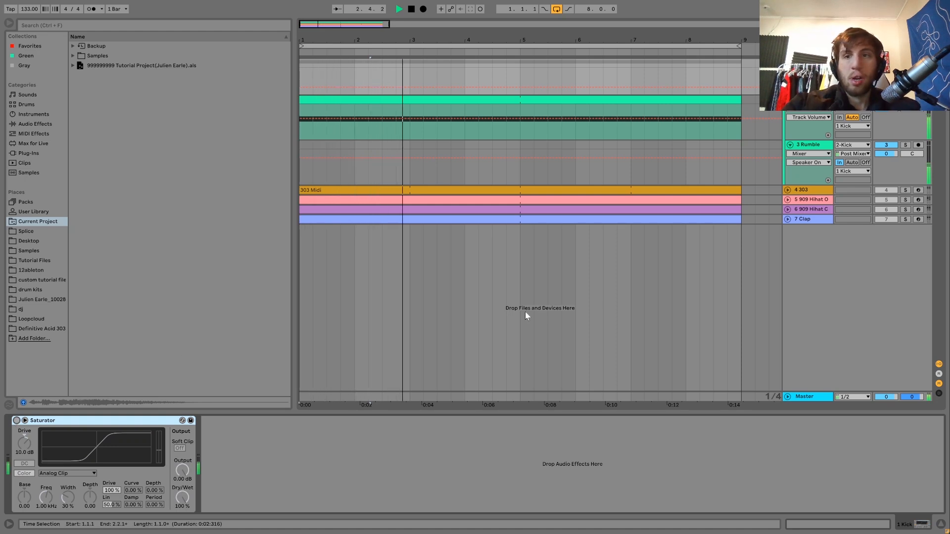
Step: Review the devices of the Rumble, 2-Kick and Kick group tracks while listening to the loop
click(804, 146)
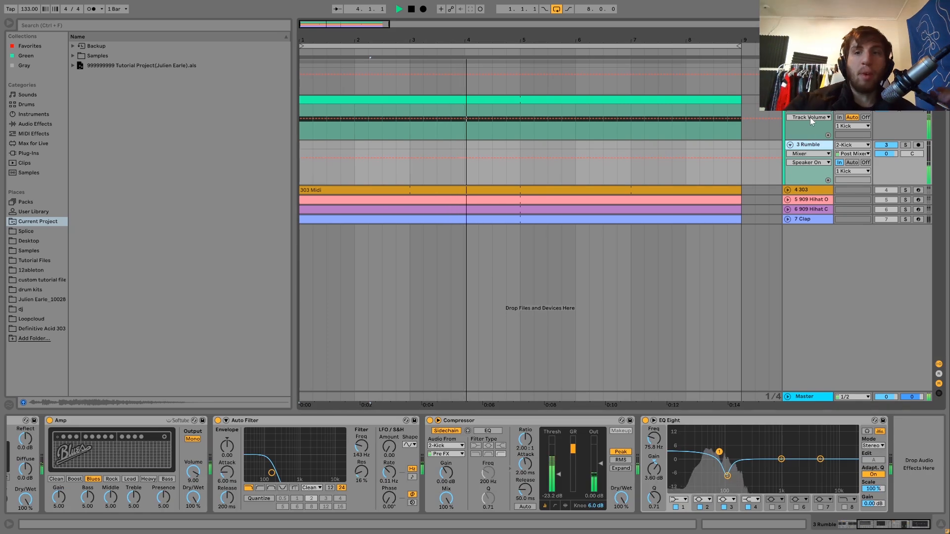
click(807, 102)
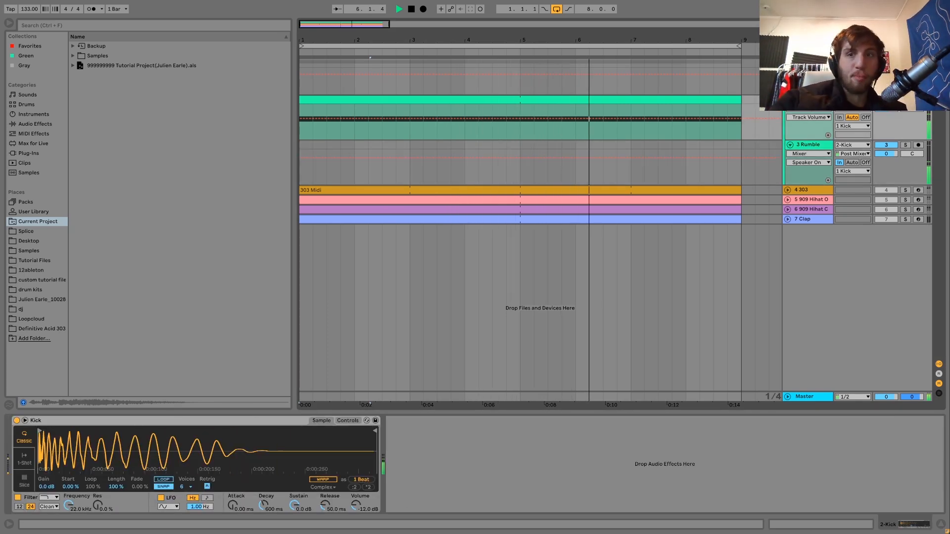
click(802, 149)
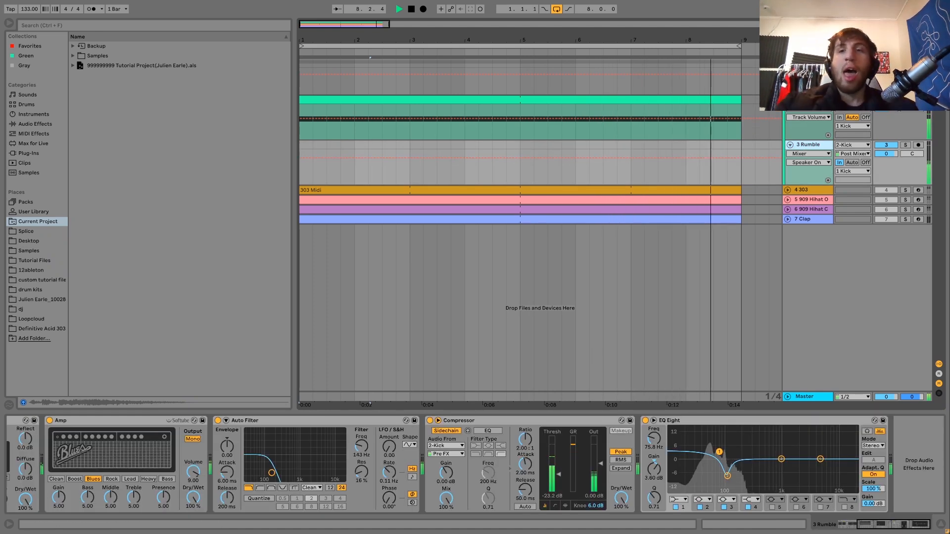
key(space)
key(Up)
key(Up)
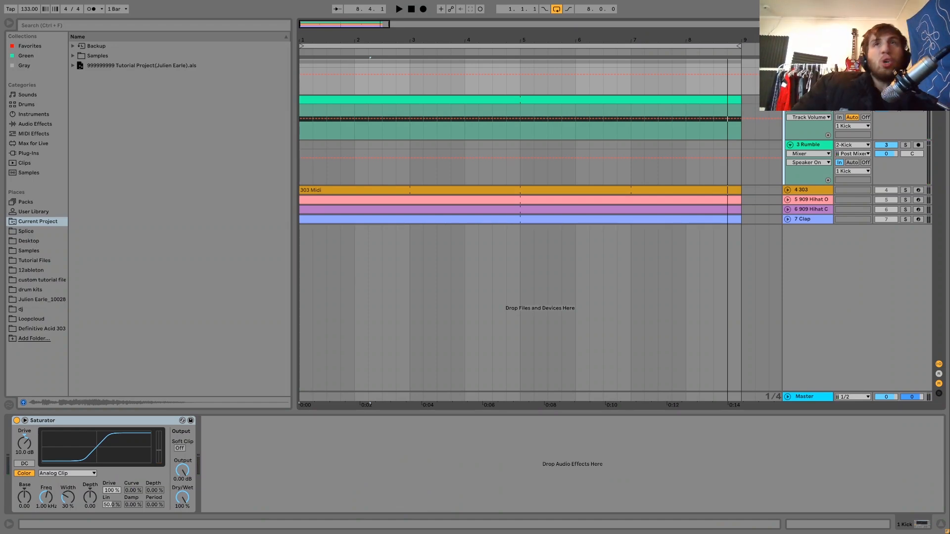
key(space)
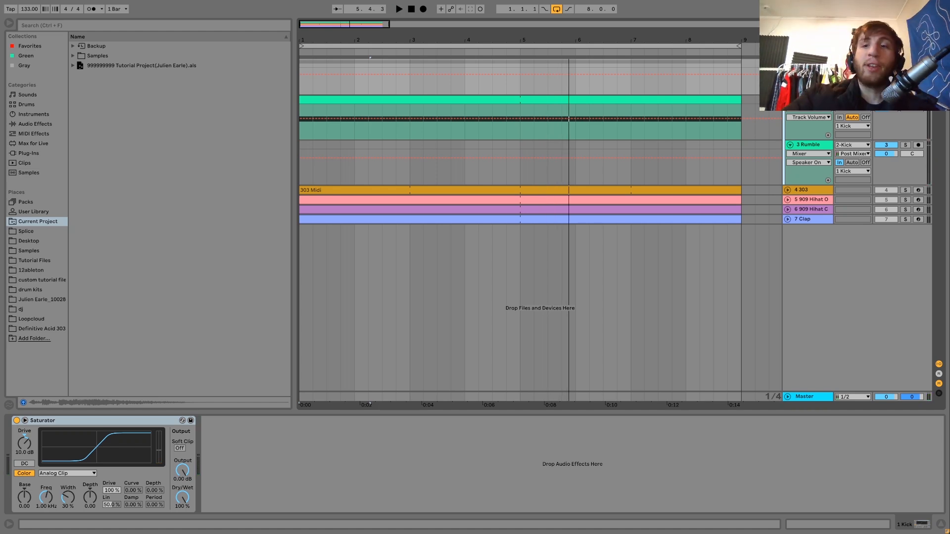
Step: Solo and unfold the 303 track while playing the loop
click(811, 191)
key(space)
key(u)
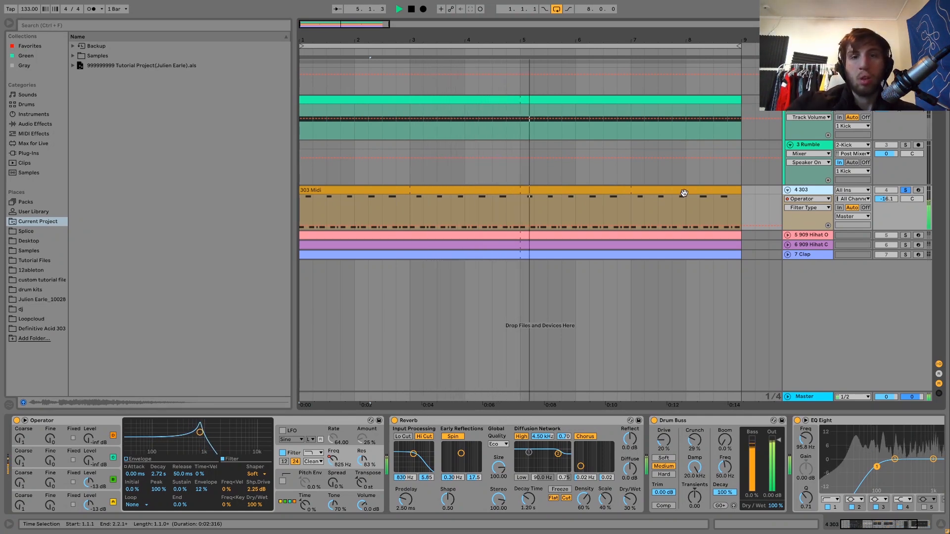
Step: Open the 303 Midi clip, examine its notes with and without unused pitches folded away, and play the pattern
click(556, 189)
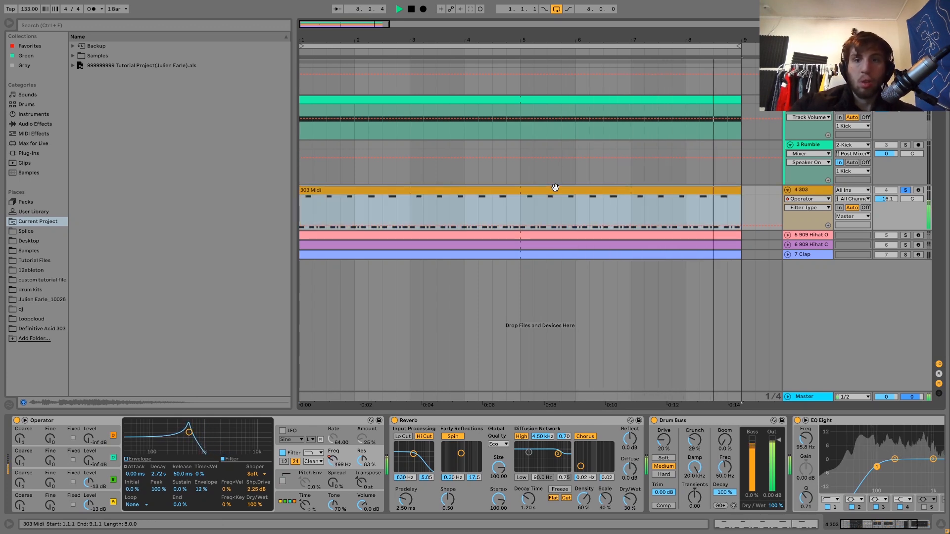
double_click(556, 189)
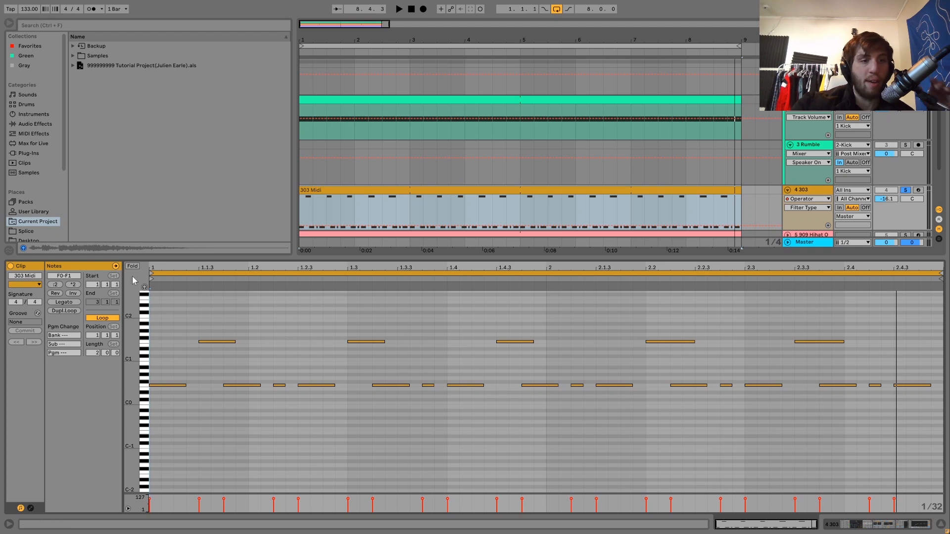
click(132, 267)
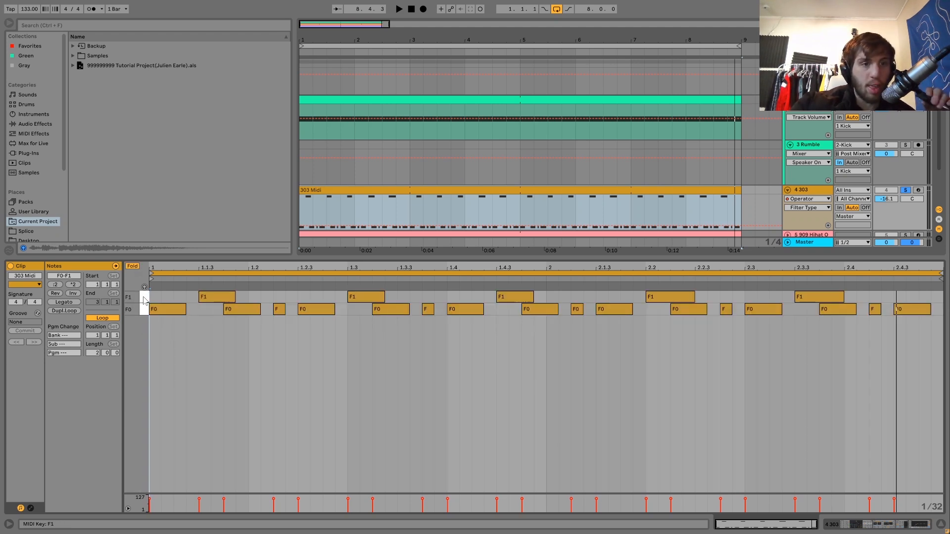
click(133, 267)
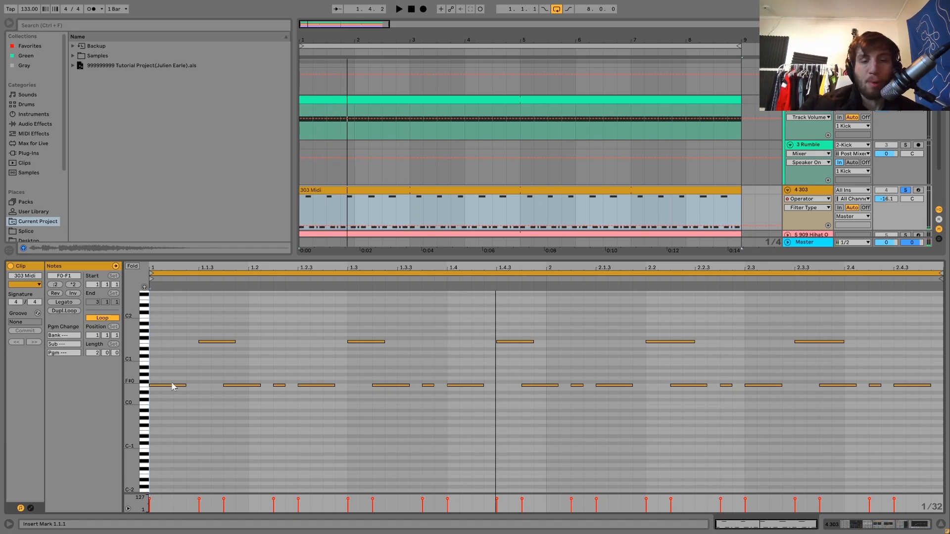
key(space)
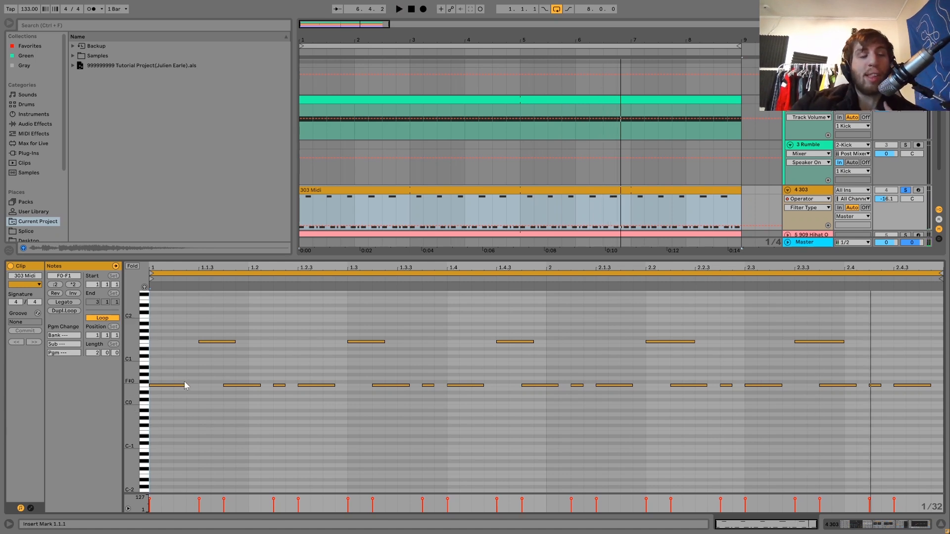
Step: Try legato lengths on all notes of the 303 Midi clip while listening, and restore the original note lengths
click(239, 386)
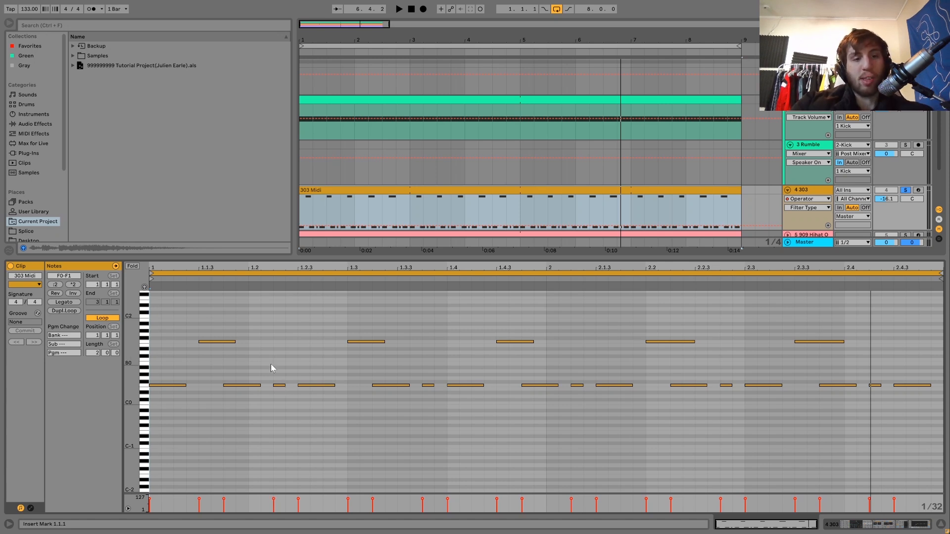
key(ctrl+a)
key(ctrl+l)
key(space)
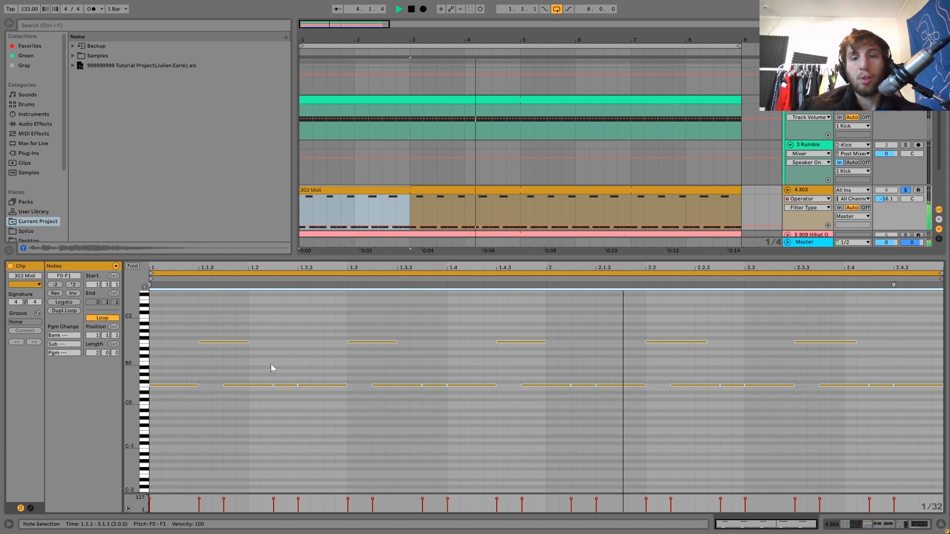
key(shift+Left)
key(space)
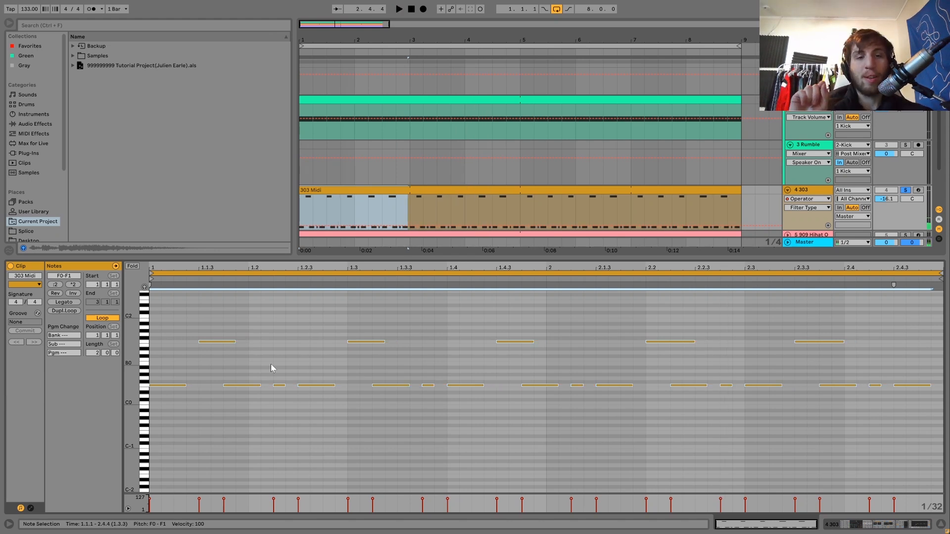
Step: Play the 303 pattern with its gaps between notes and show the 303 track's device chain
key(space)
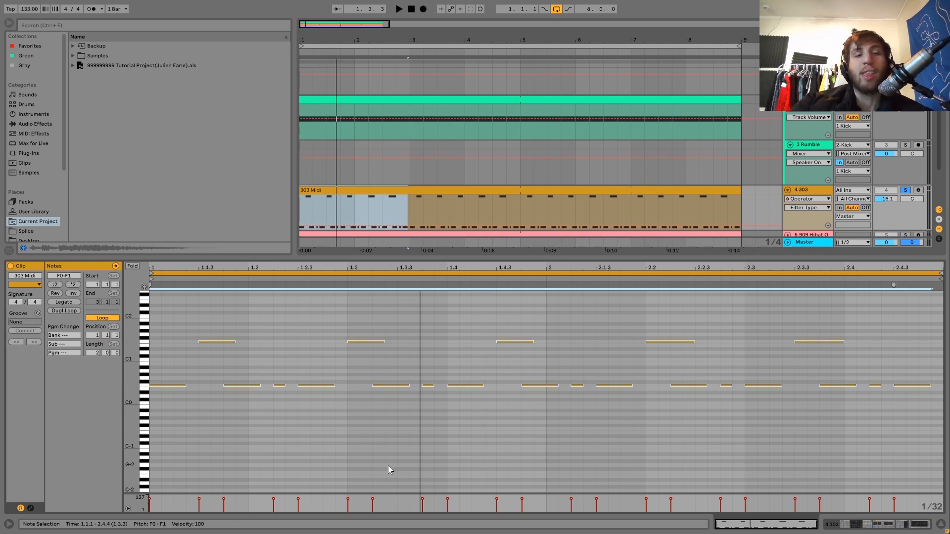
double_click(813, 192)
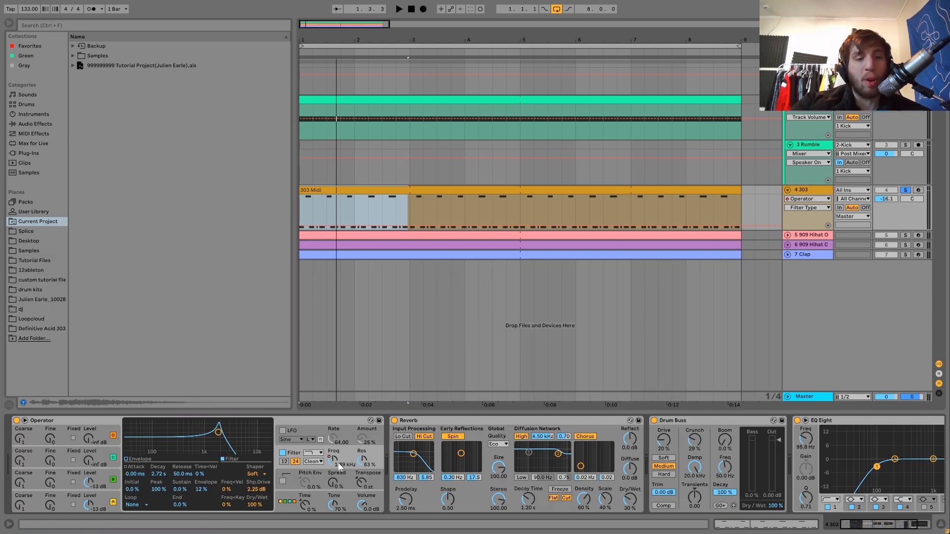
Step: Examine Operator's global settings and oscillator settings on the 303 track, and play the line
click(288, 502)
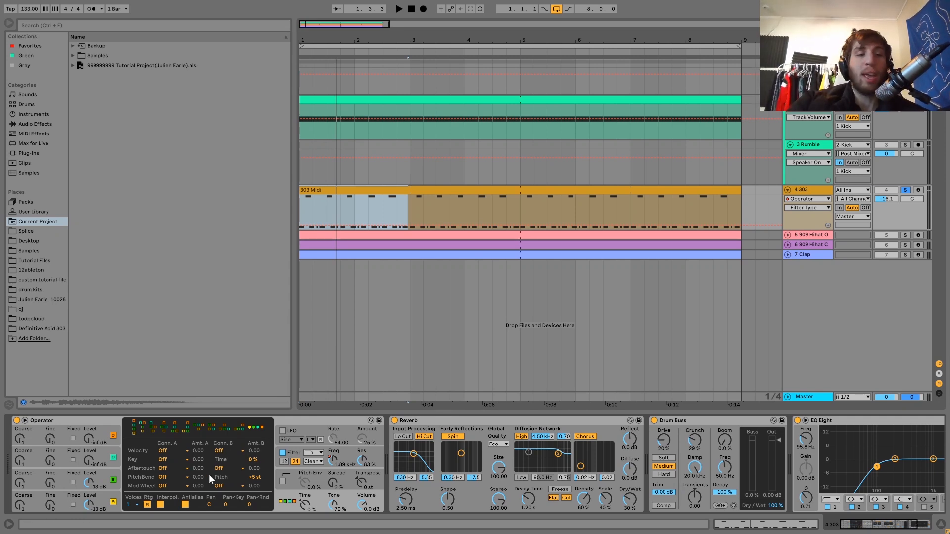
click(104, 501)
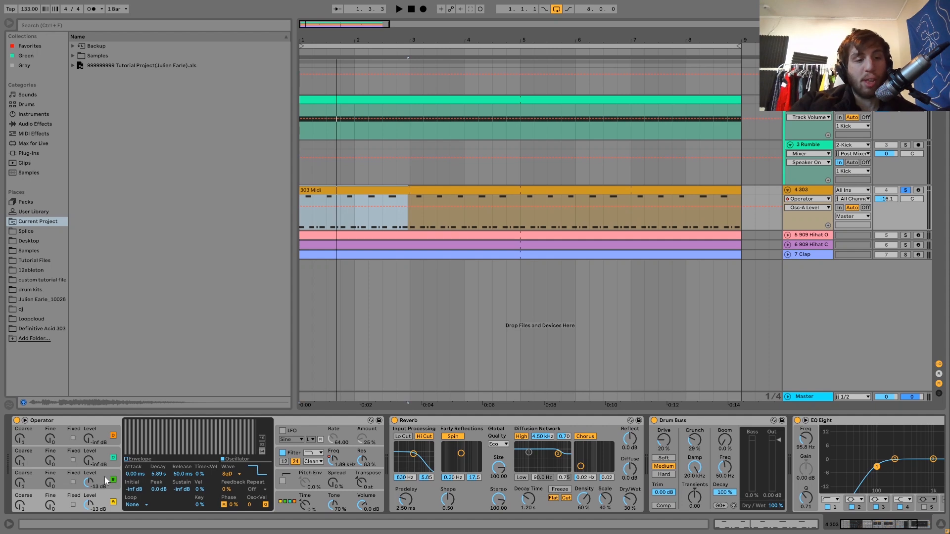
click(105, 476)
key(space)
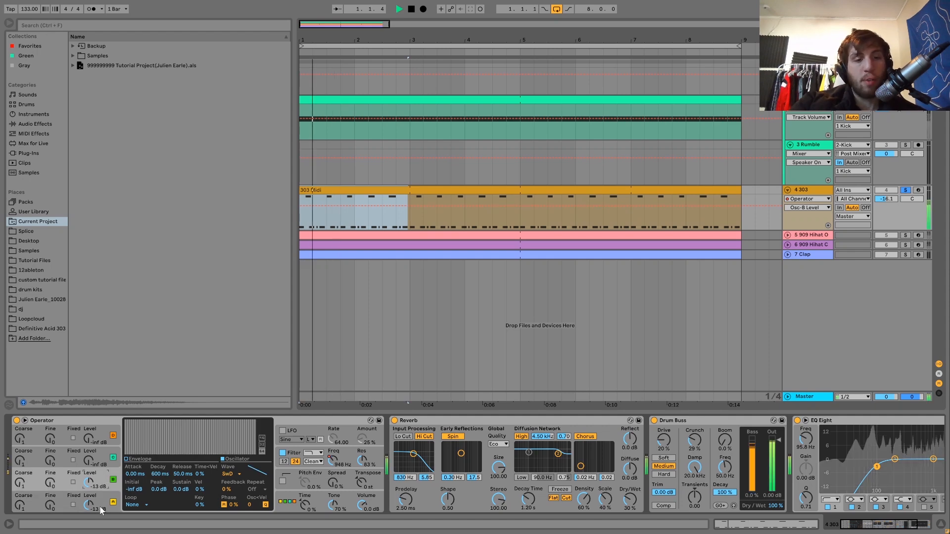
Step: Compare the 303 line with Operator's filter switched off and on again during playback
click(283, 454)
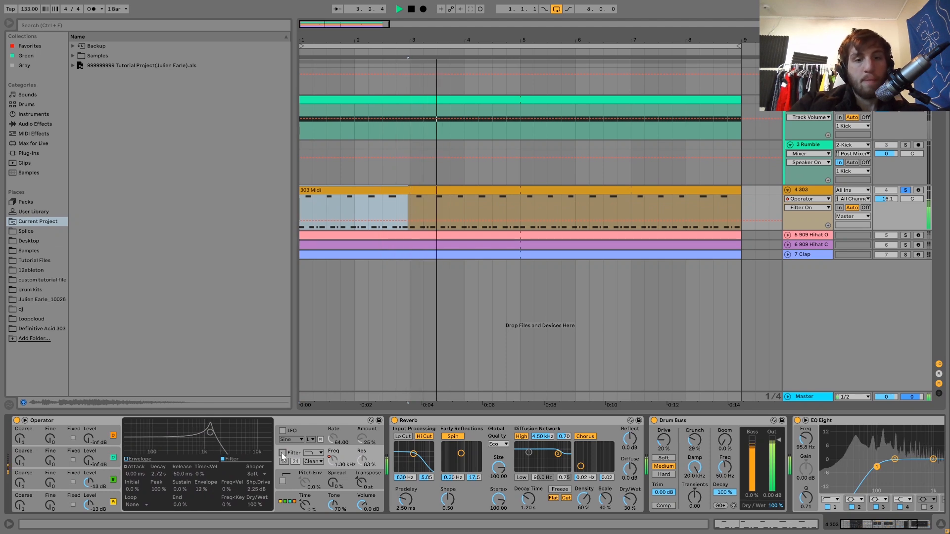
key(space)
click(283, 454)
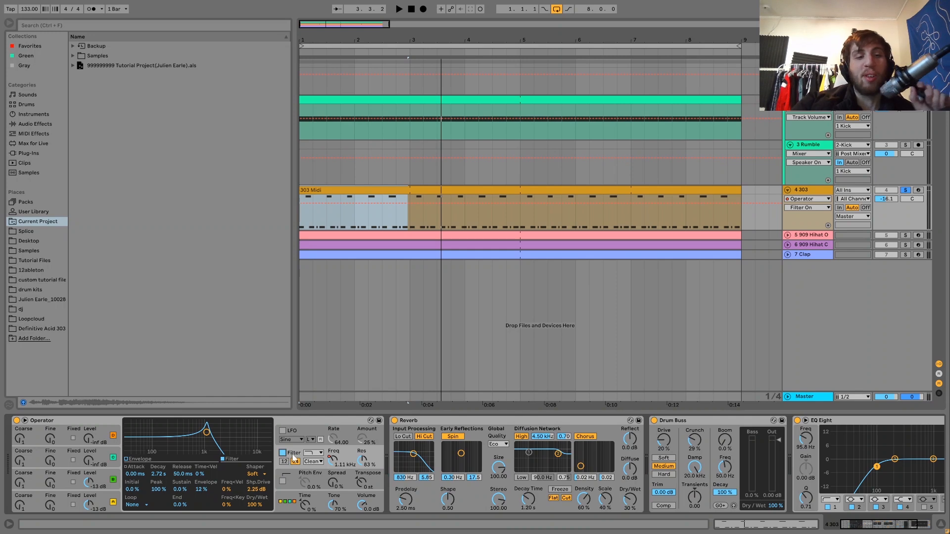
key(space)
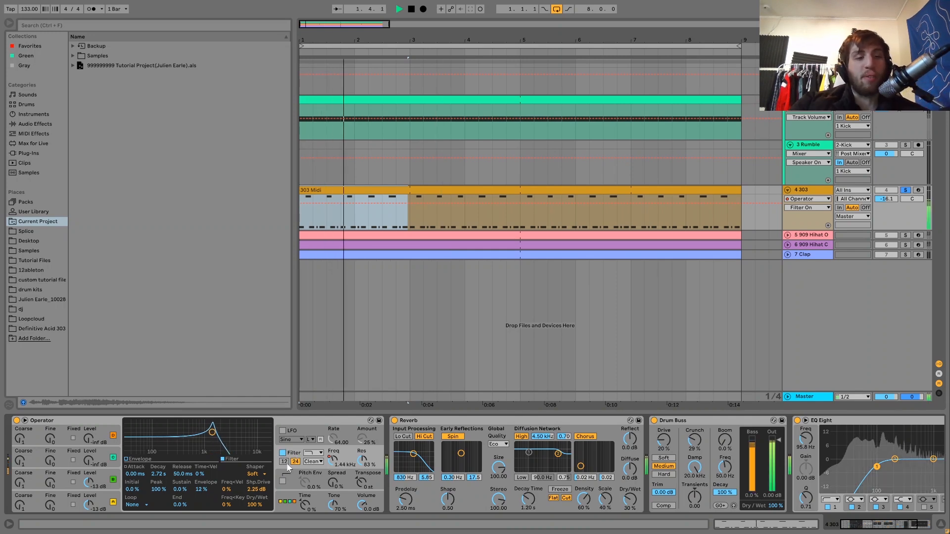
key(space)
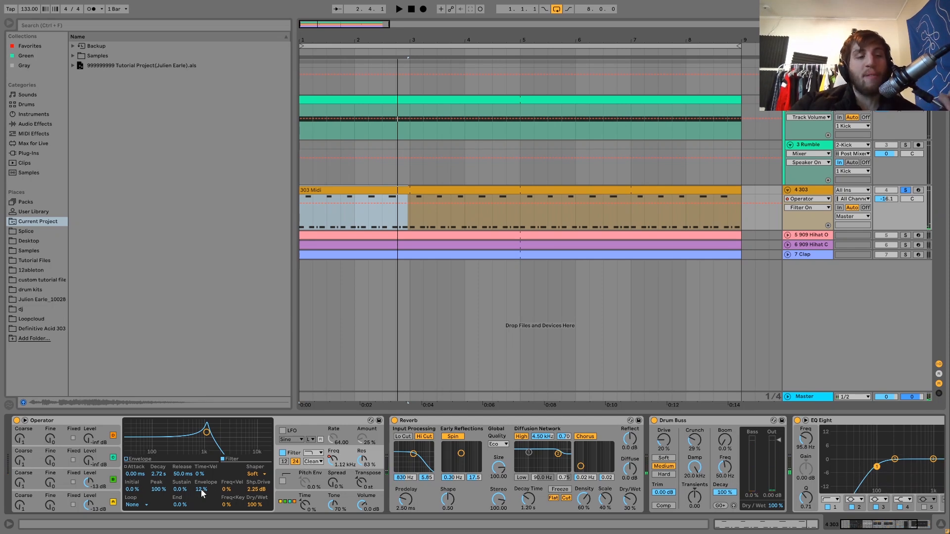
Step: Show the envelope curve of Operator's filter and listen to the 303 line
click(136, 459)
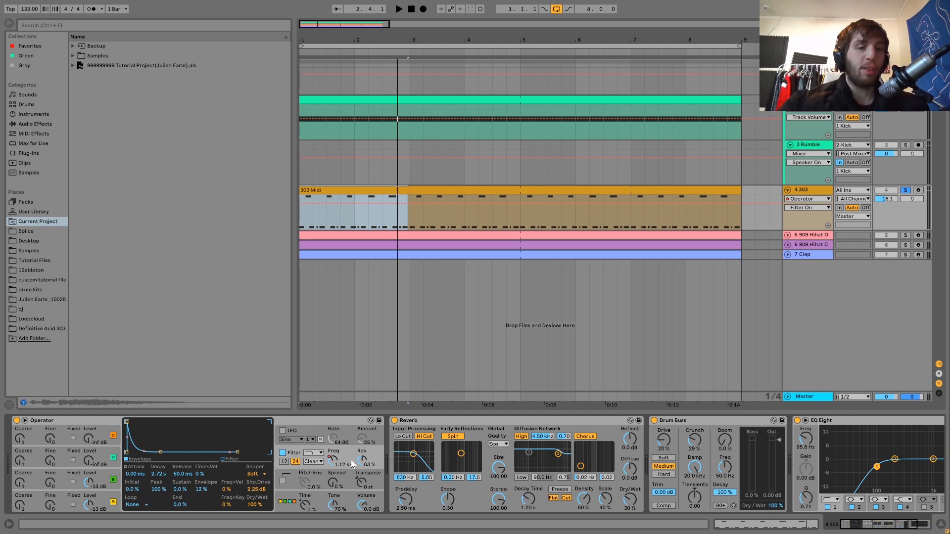
key(space)
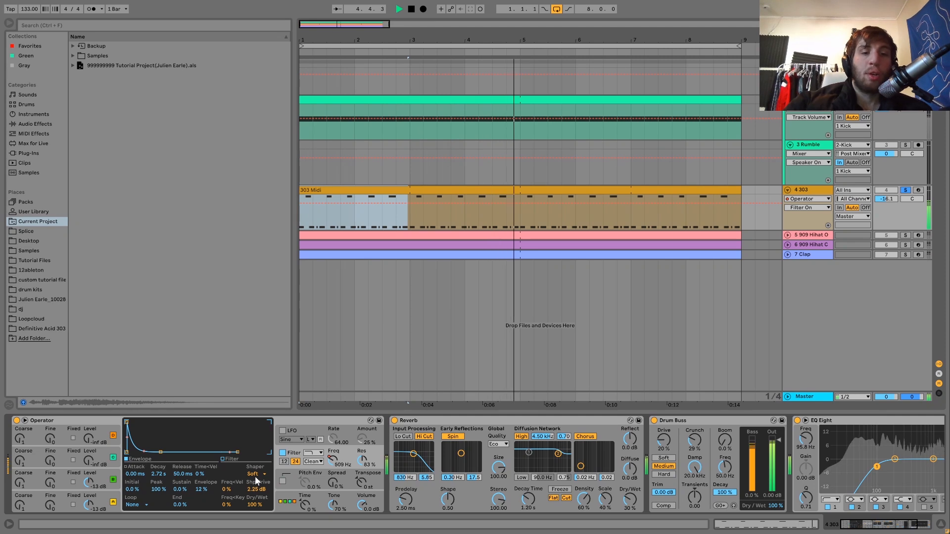
key(space)
key(space)
Step: Try different resonance amounts on Operator's filter while listening, and restore the resonance to 83 %
mouse_move(365, 464)
mouse_down()
mouse_move(358, 453)
mouse_move(367, 466)
mouse_up()
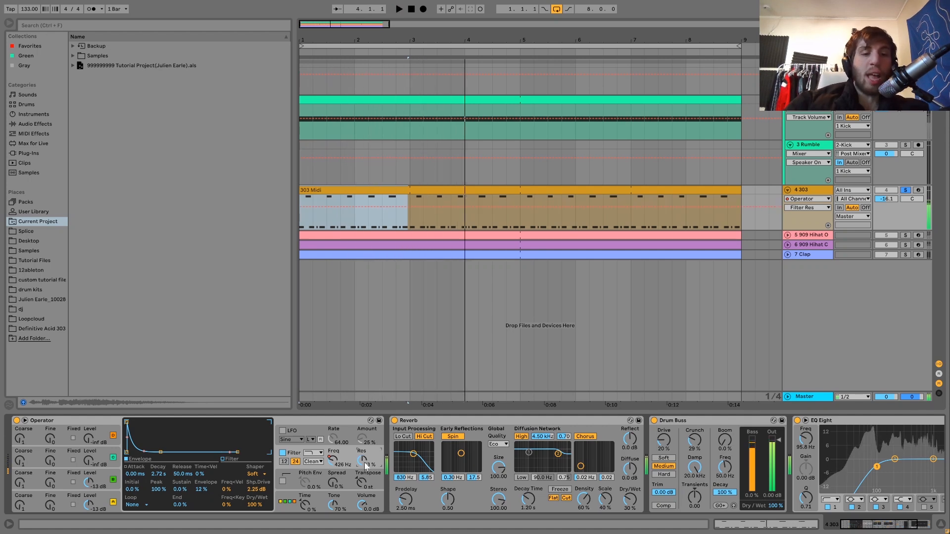
key(space)
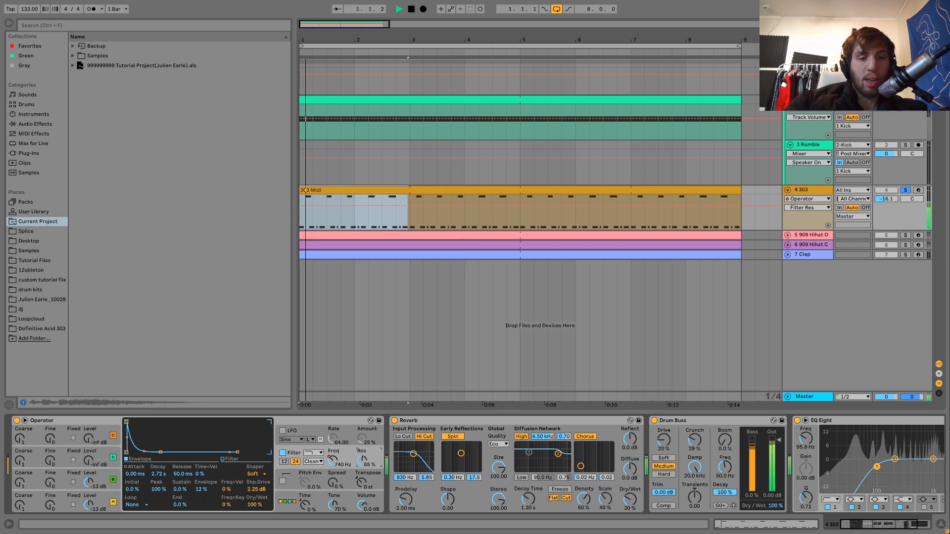
drag(364, 468, 363, 465)
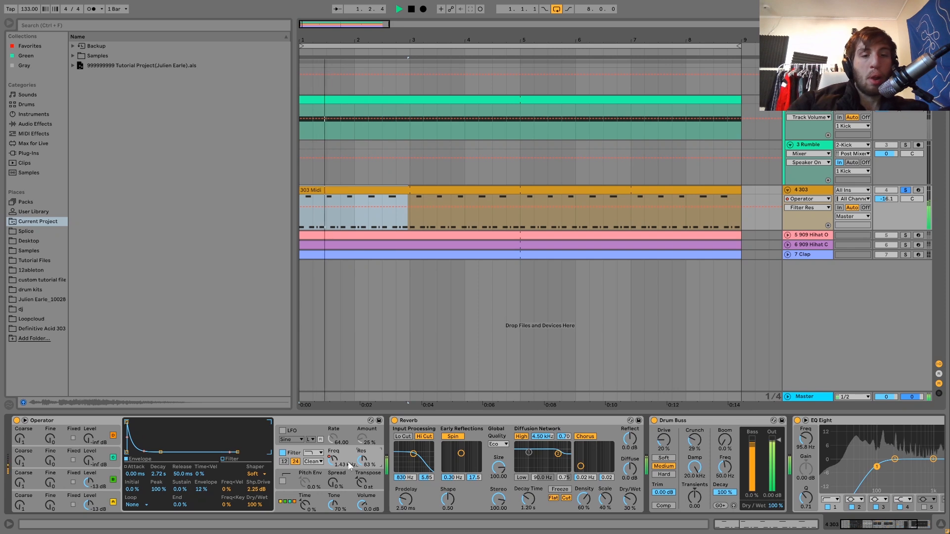
key(space)
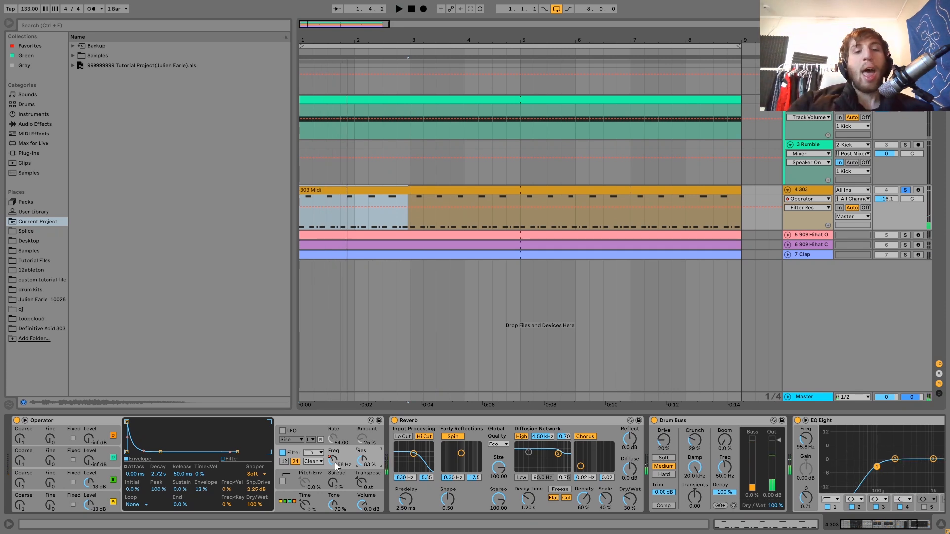
Step: Show the filter frequency automation on the 303 track and play the clip to hear the sweep
click(334, 462)
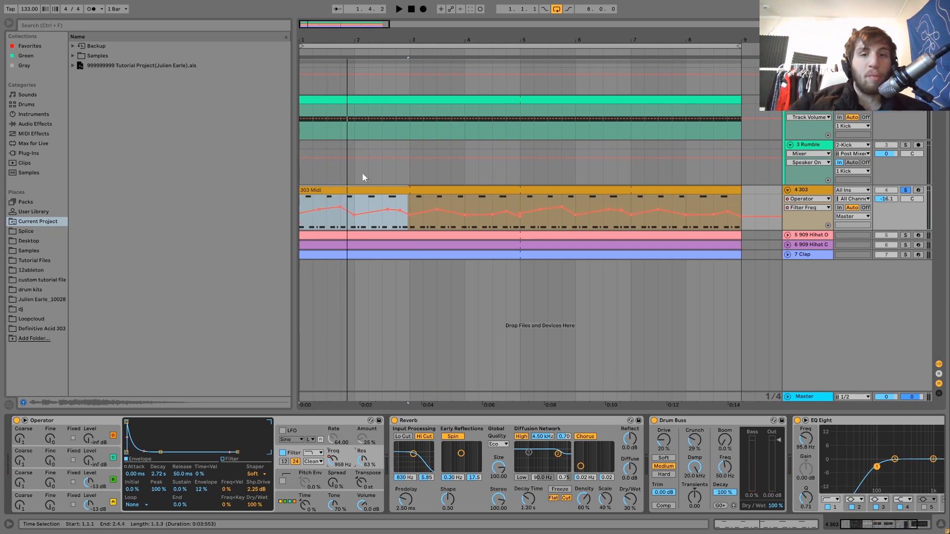
click(386, 187)
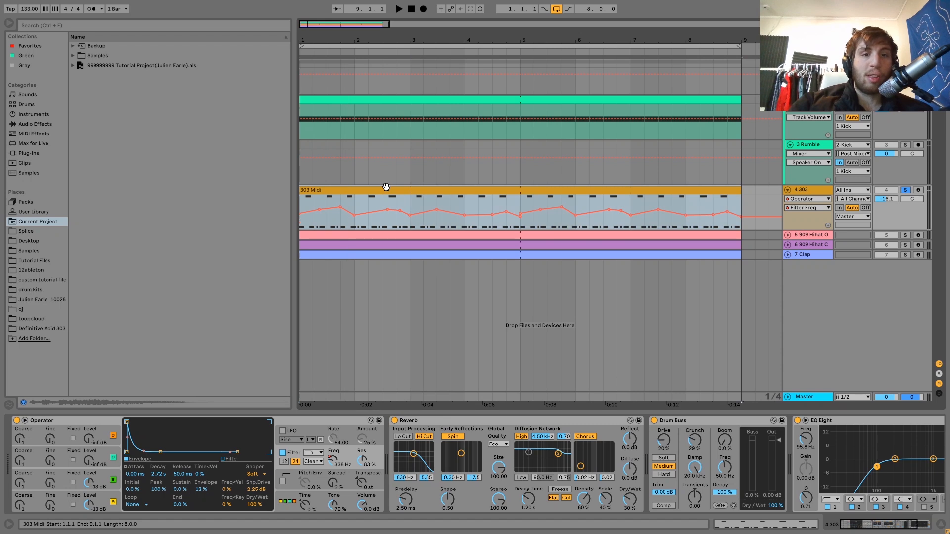
click(308, 207)
key(space)
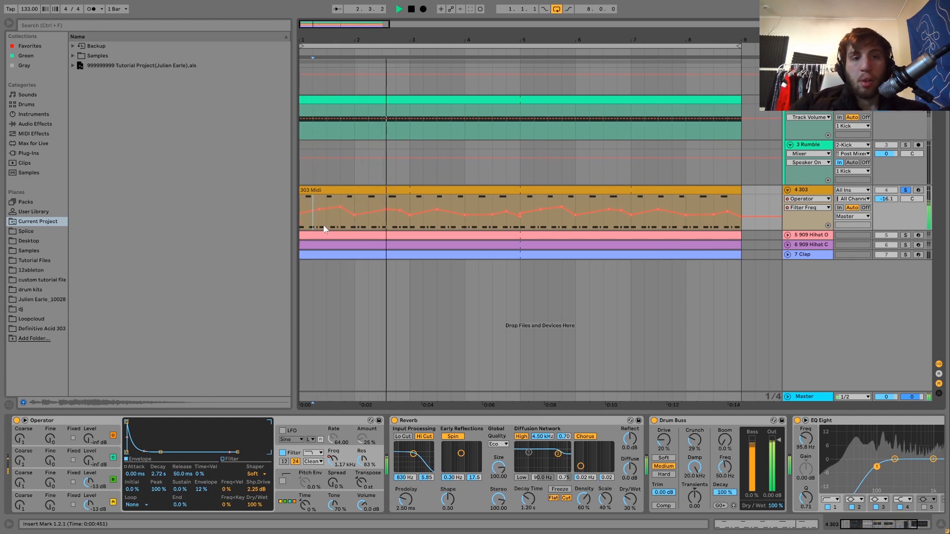
click(301, 200)
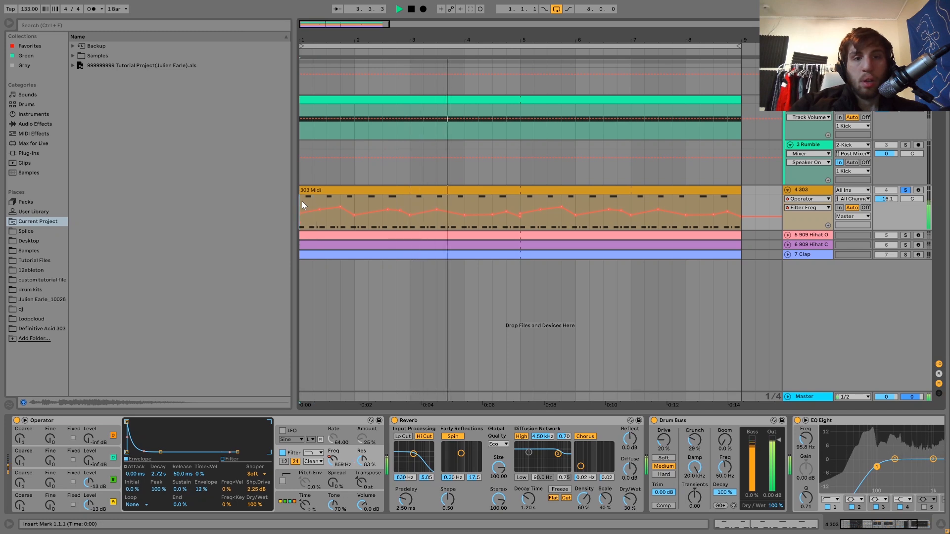
key(space)
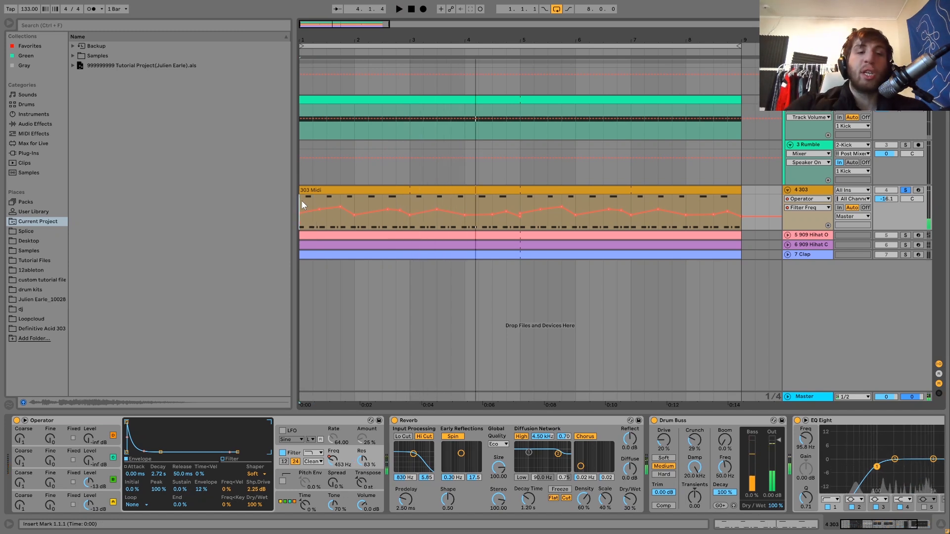
Step: Override the filter frequency automation with a fixed value, play the line, and re-enable the automation
drag(333, 458, 333, 452)
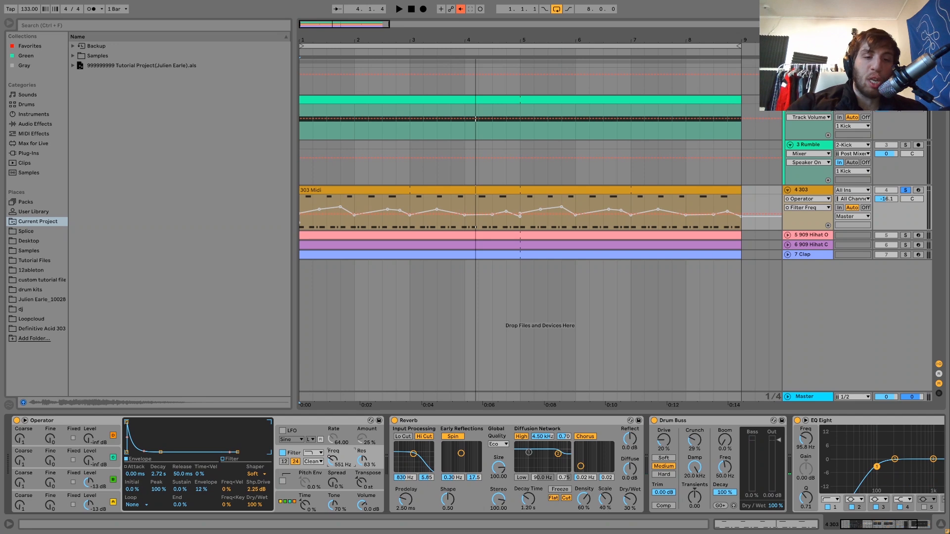
key(space)
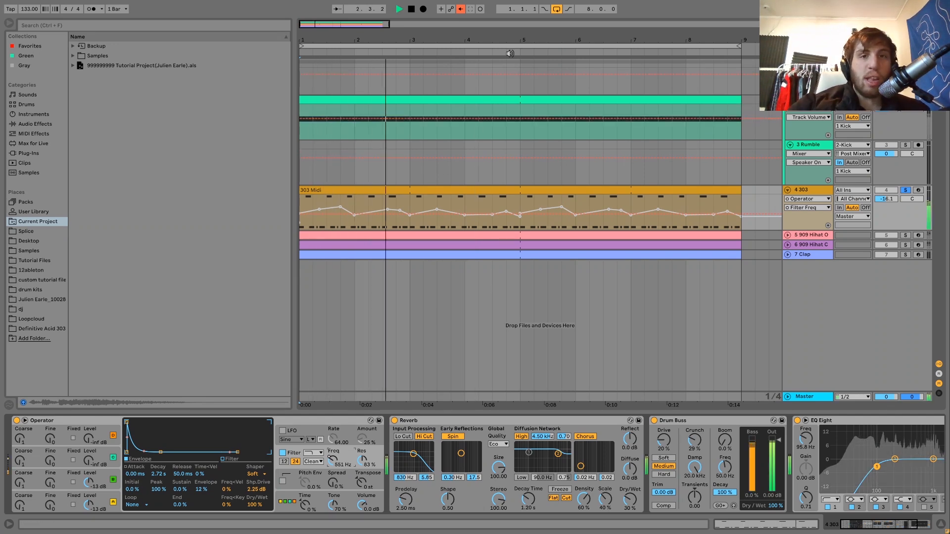
click(461, 10)
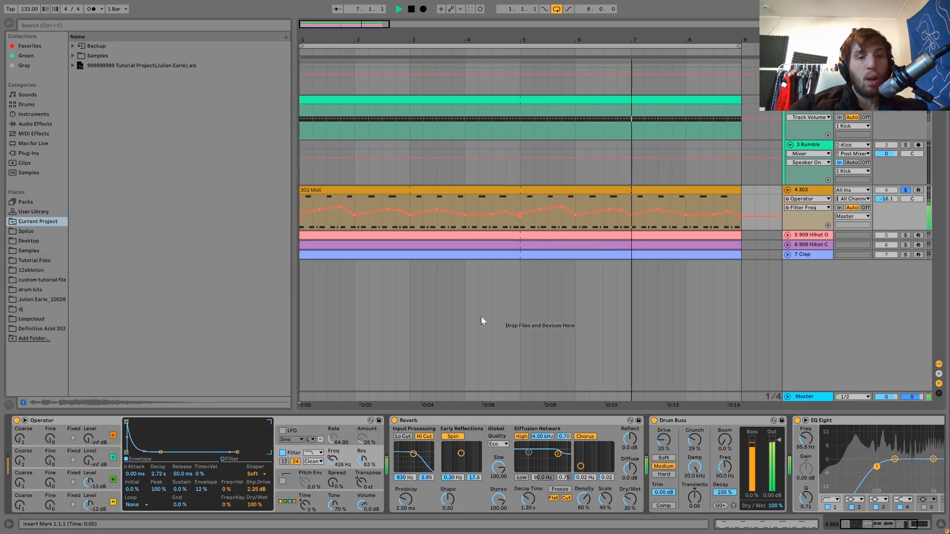
Step: Show Operator's glide settings, arm the 303 track, play notes from the computer keyboard in the C1 to D2 octave, and view the voice settings
click(292, 476)
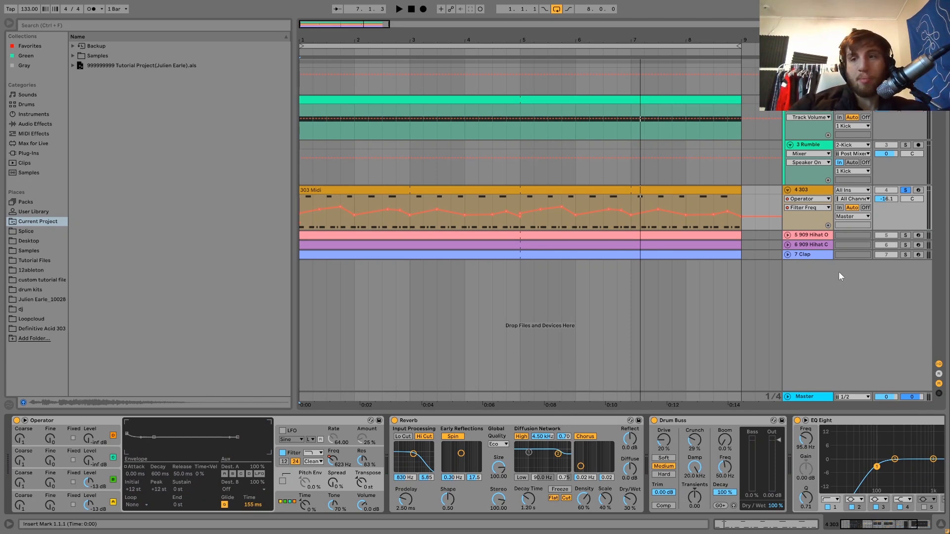
click(918, 191)
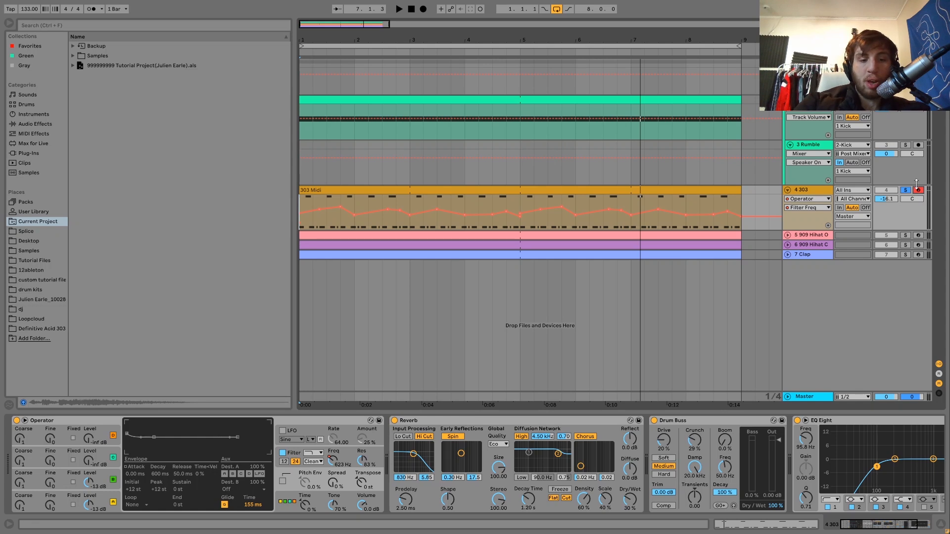
key(z)
key(z)
key(f)
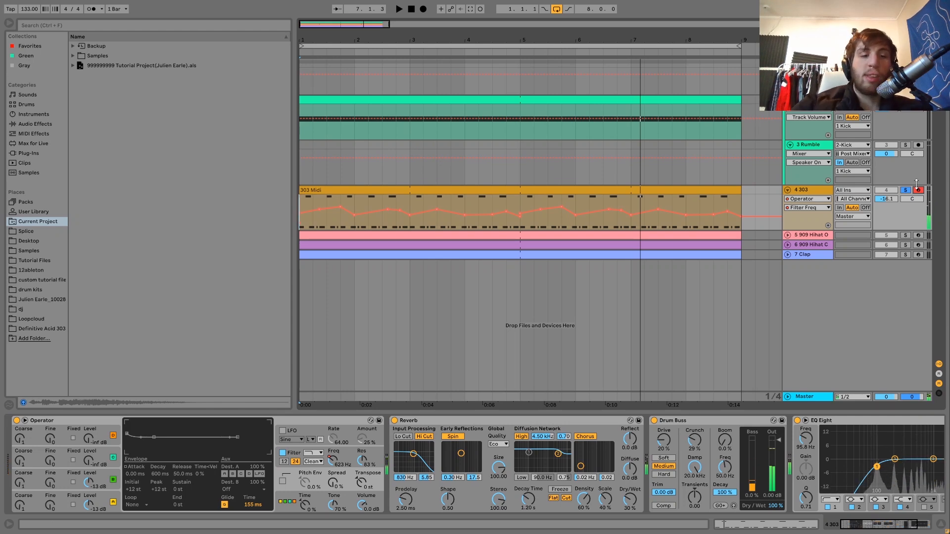
click(286, 501)
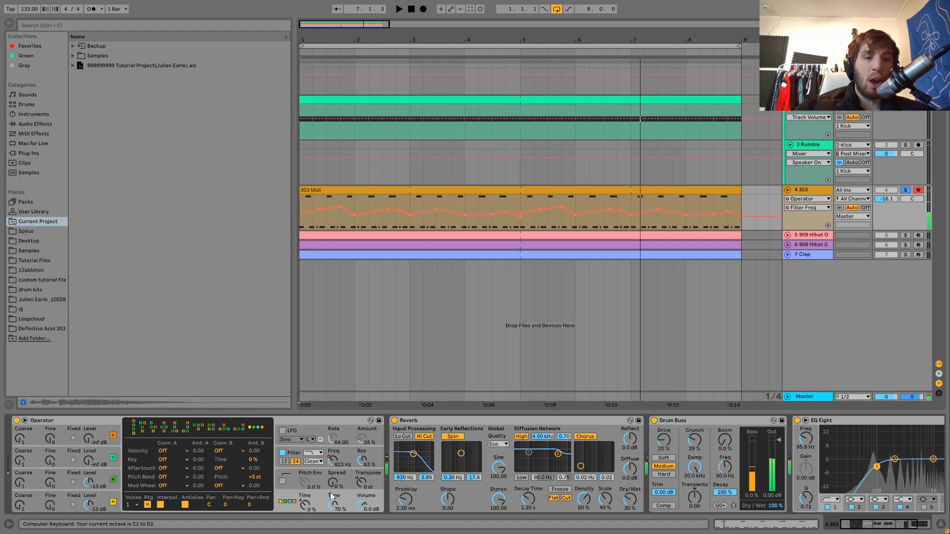
Step: Compare the 303 line with the Reverb device bypassed and active during playback
scroll(331, 495, right, 5)
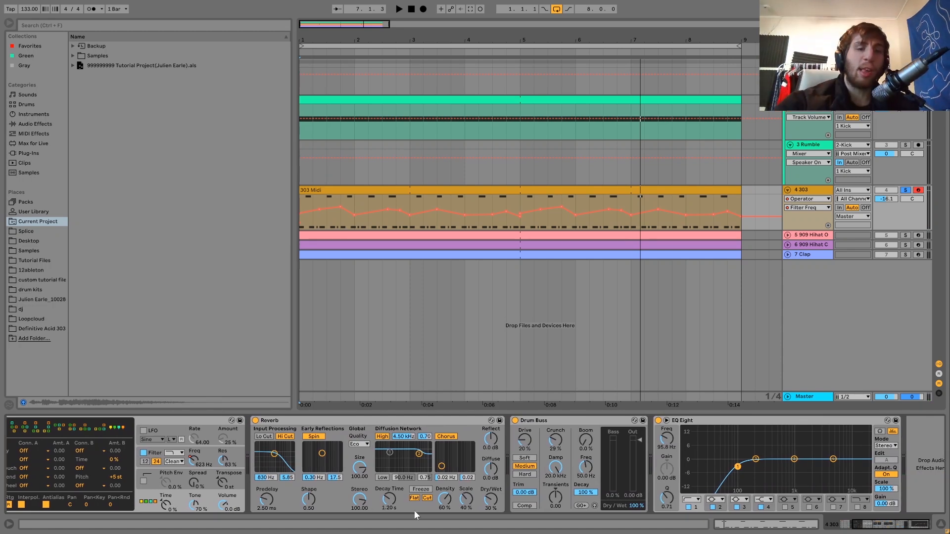
key(space)
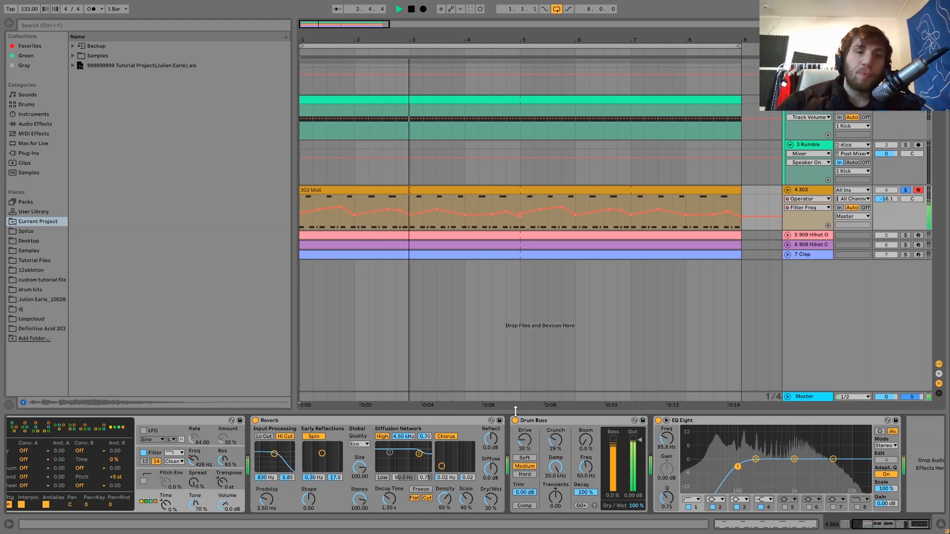
key(space)
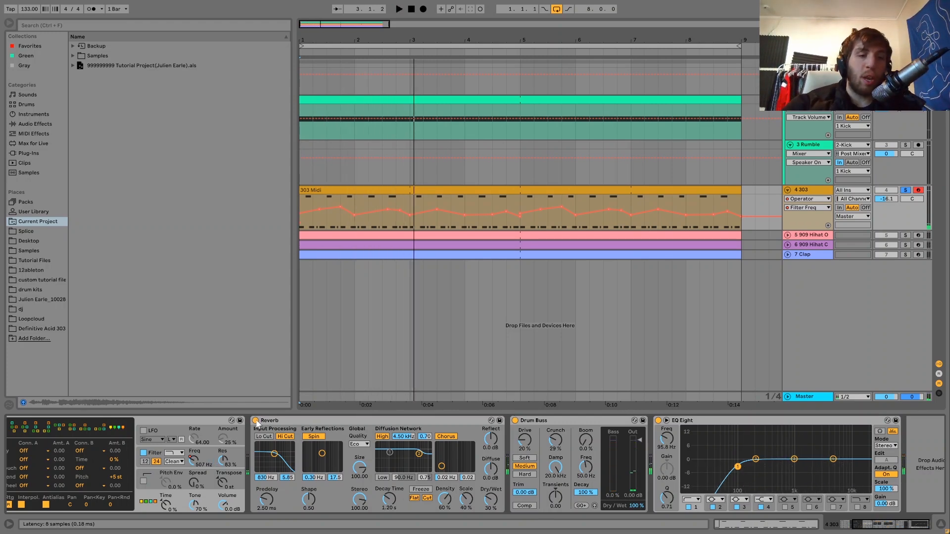
click(256, 421)
key(space)
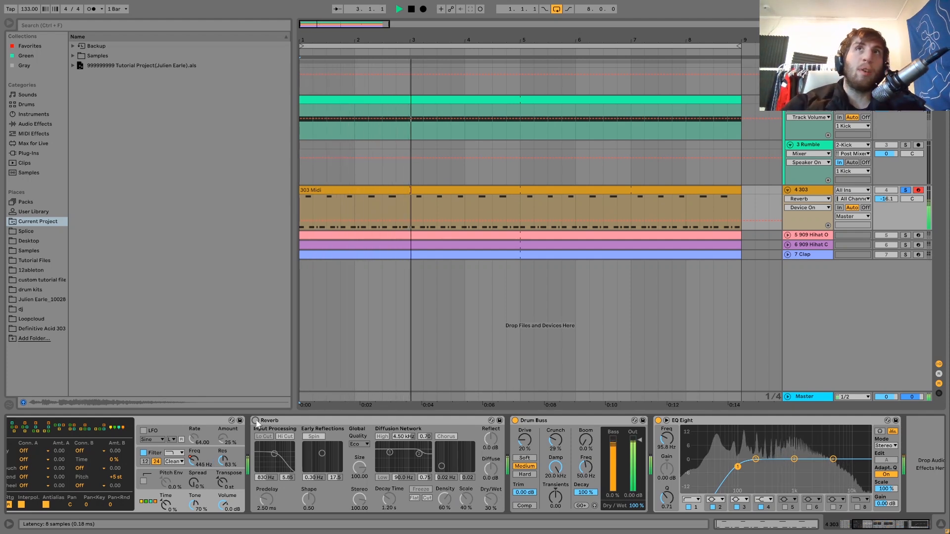
click(256, 421)
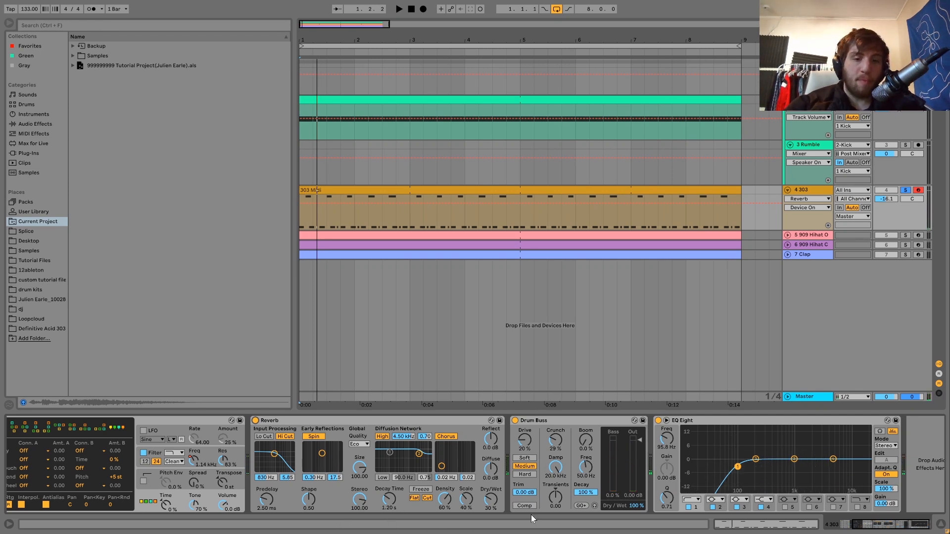
Step: Compare the 303 line with the Drum Buss bypassed and active during playback
key(space)
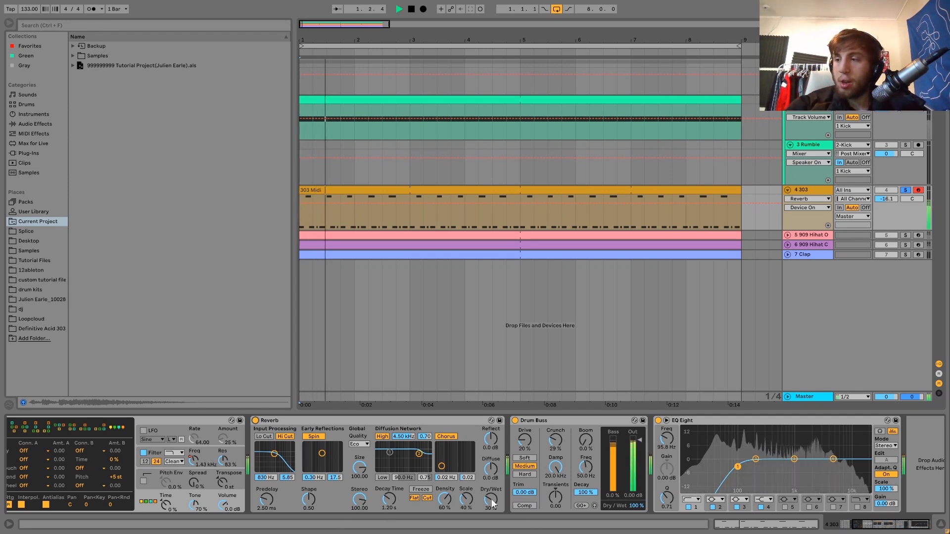
scroll(533, 486, right, 1)
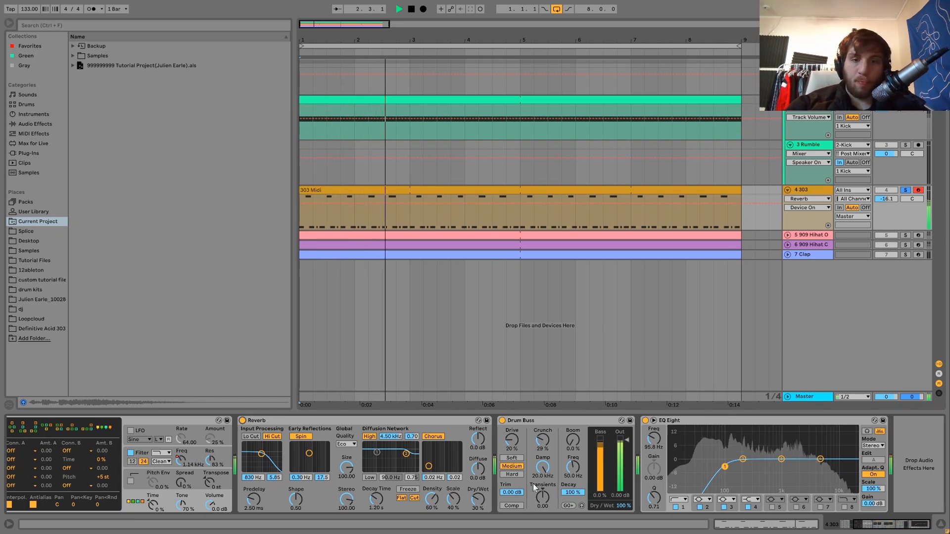
key(space)
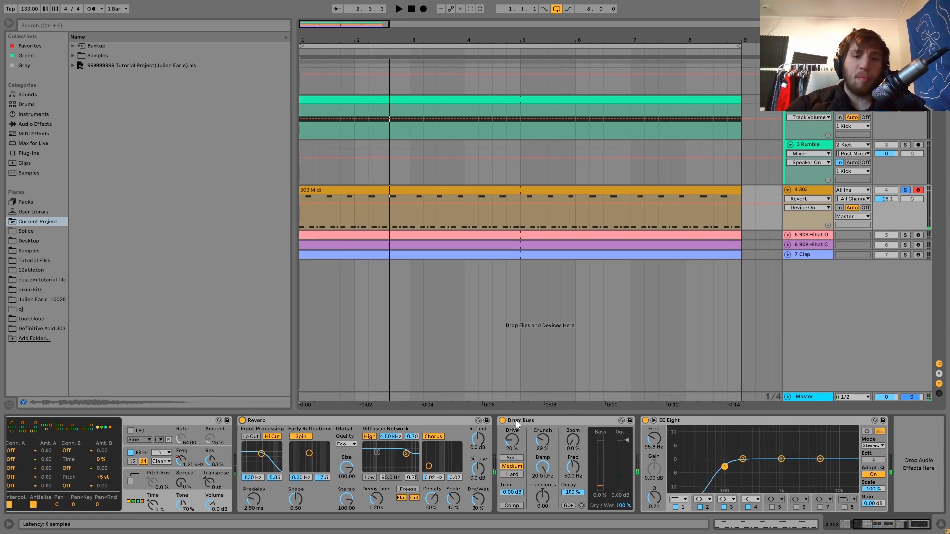
key(space)
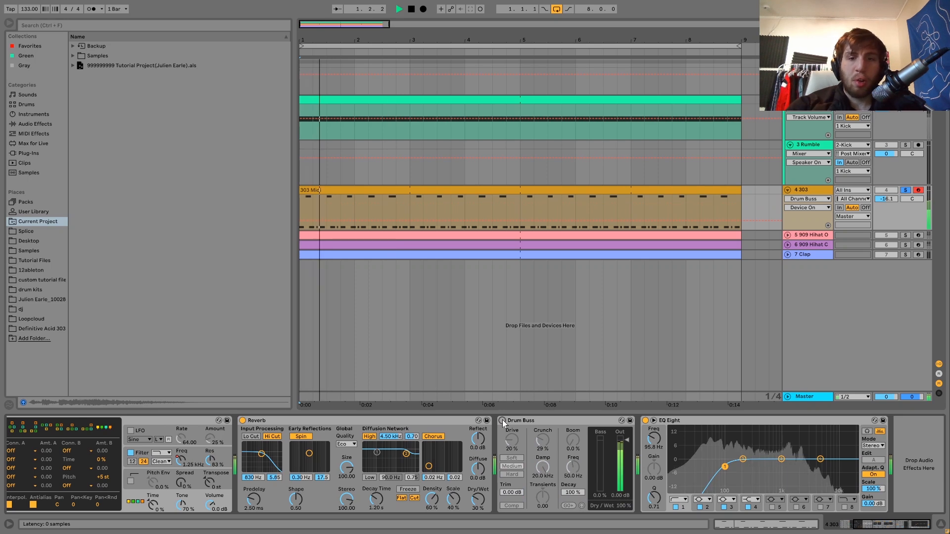
click(503, 420)
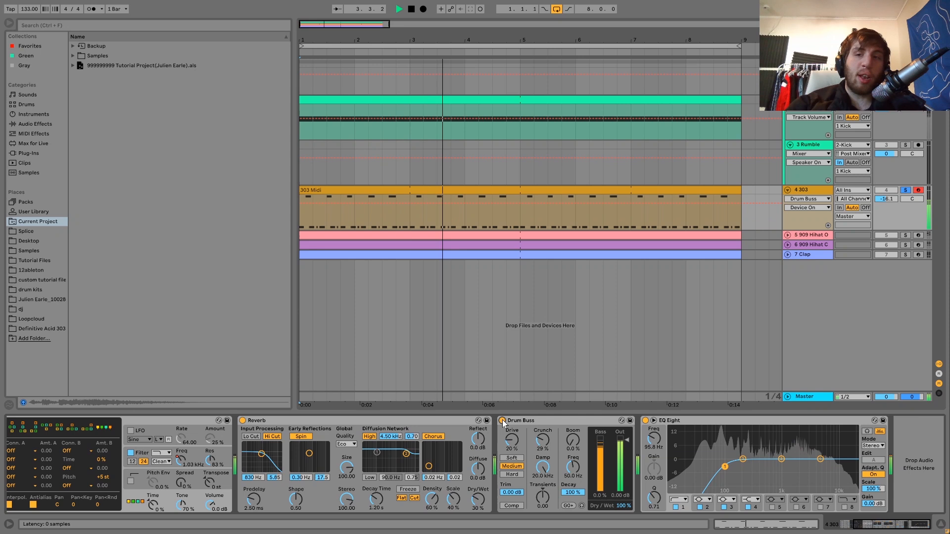
Step: Play the soloed 303 line with all its effects active and unsolo the 303 track
key(space)
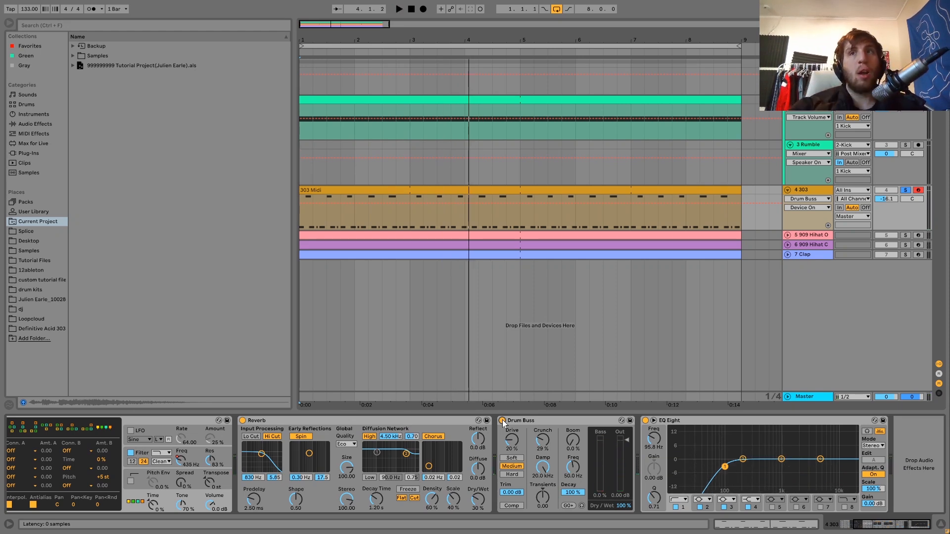
key(space)
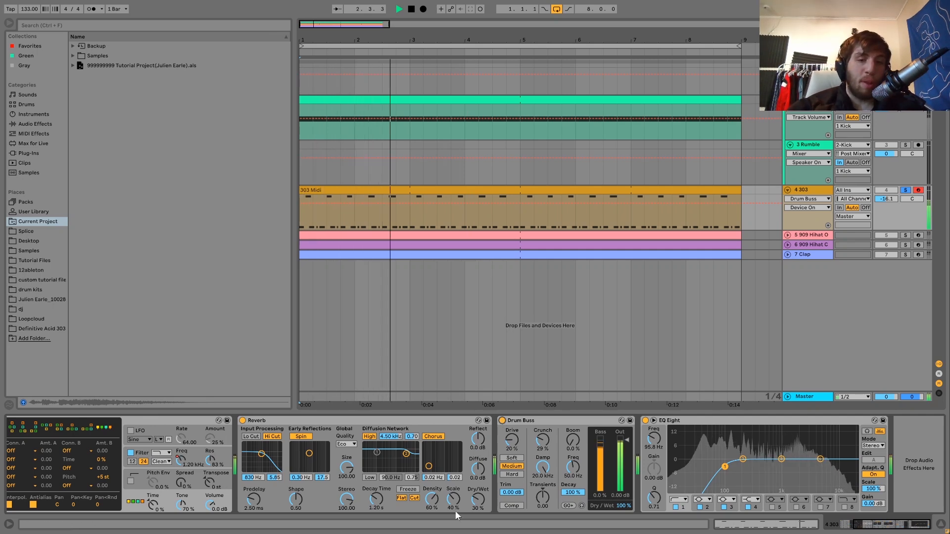
key(space)
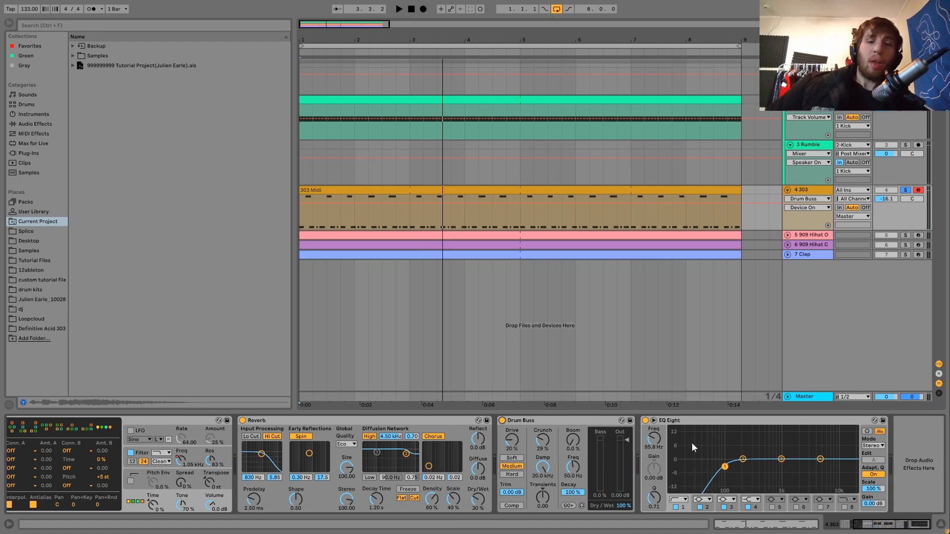
key(space)
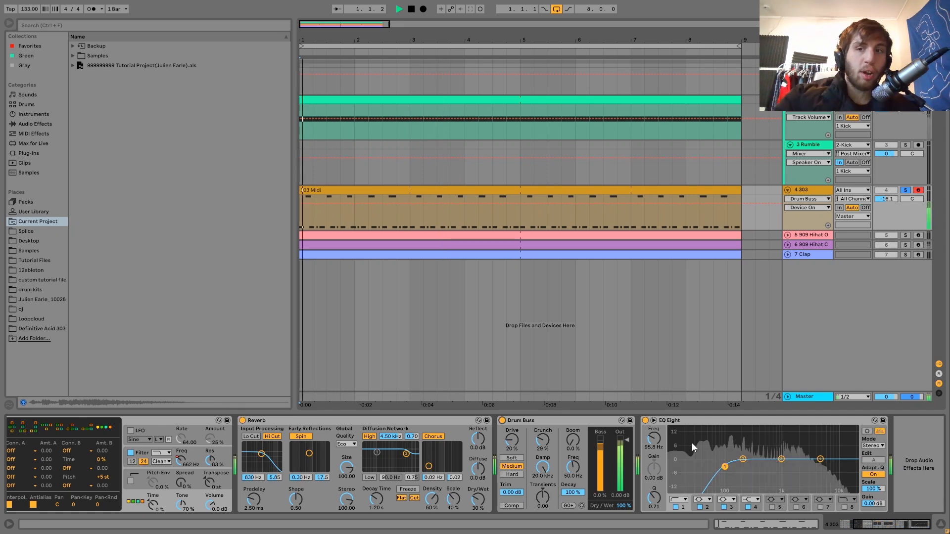
click(906, 191)
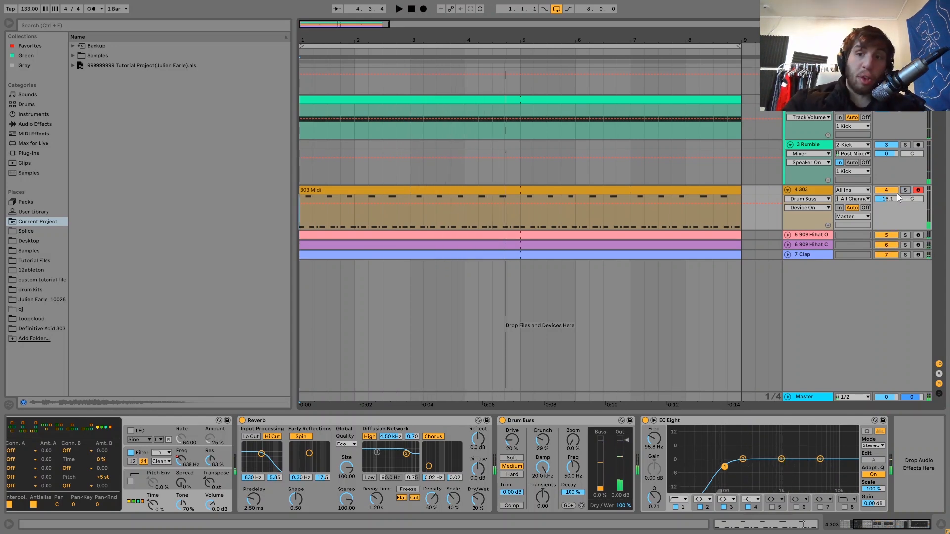
Step: Solo the open and closed 909 hi-hat tracks, play them together, and unfold both tracks to show their patterns
click(819, 236)
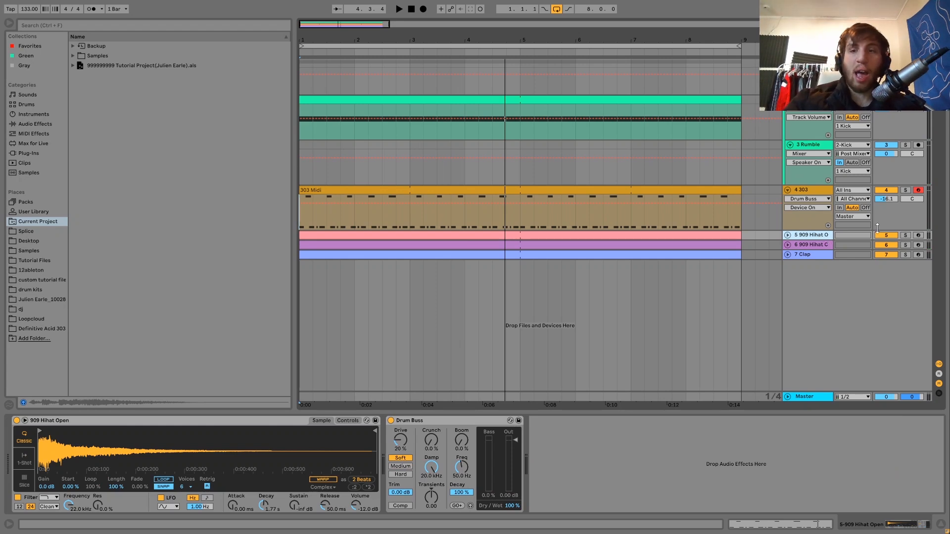
key(space)
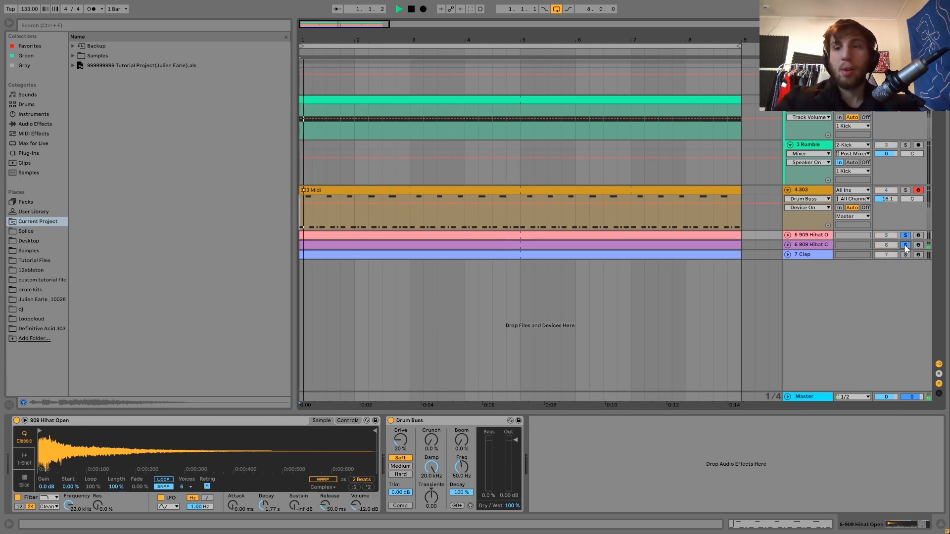
click(788, 245)
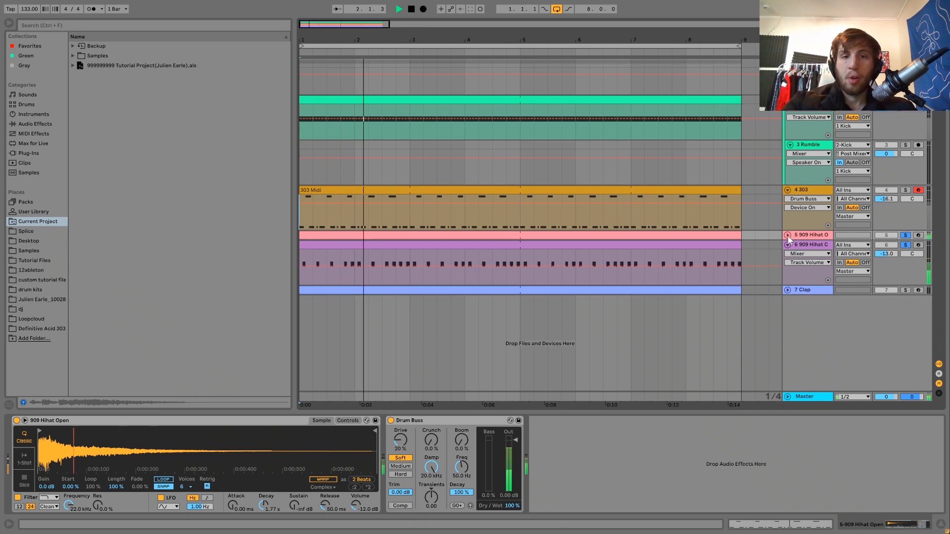
click(788, 236)
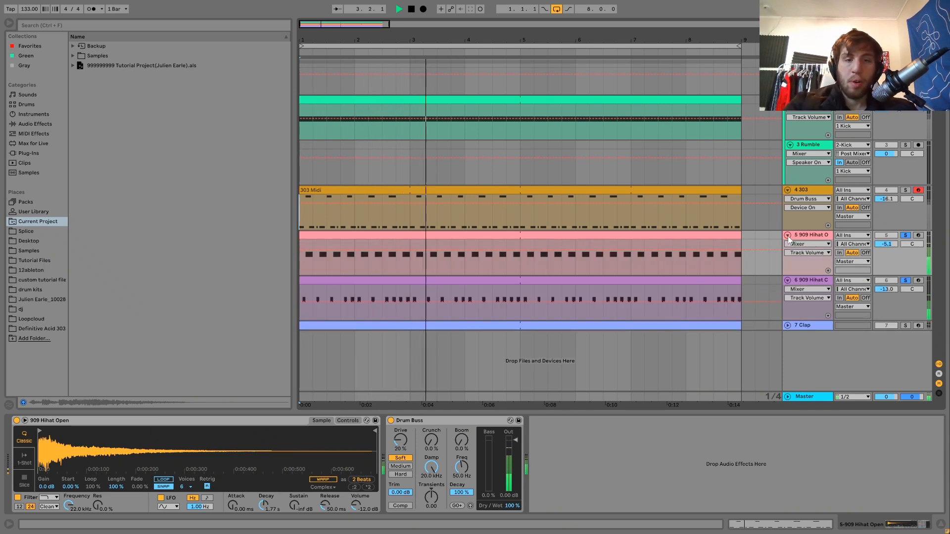
key(space)
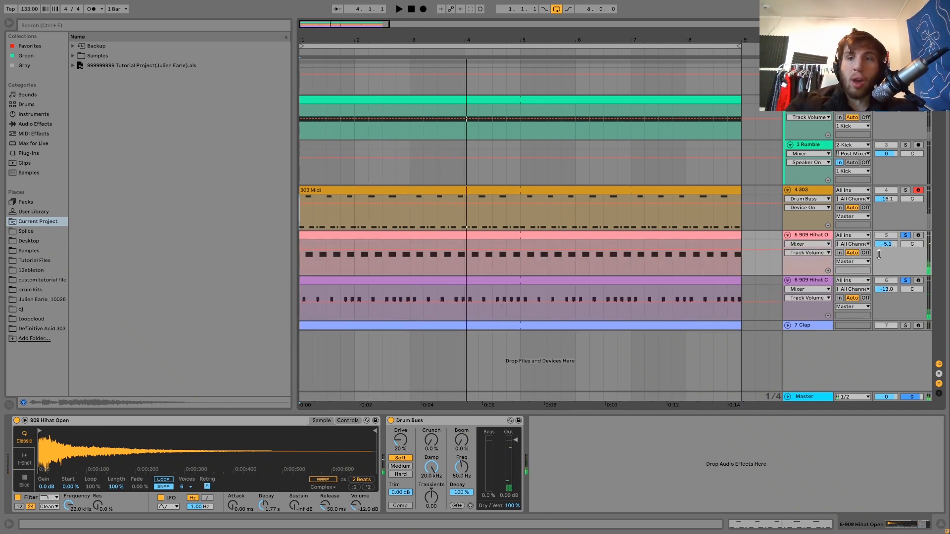
Step: Play the open and closed hi-hats each on their own, and unsolo them to return to the full mix
click(817, 237)
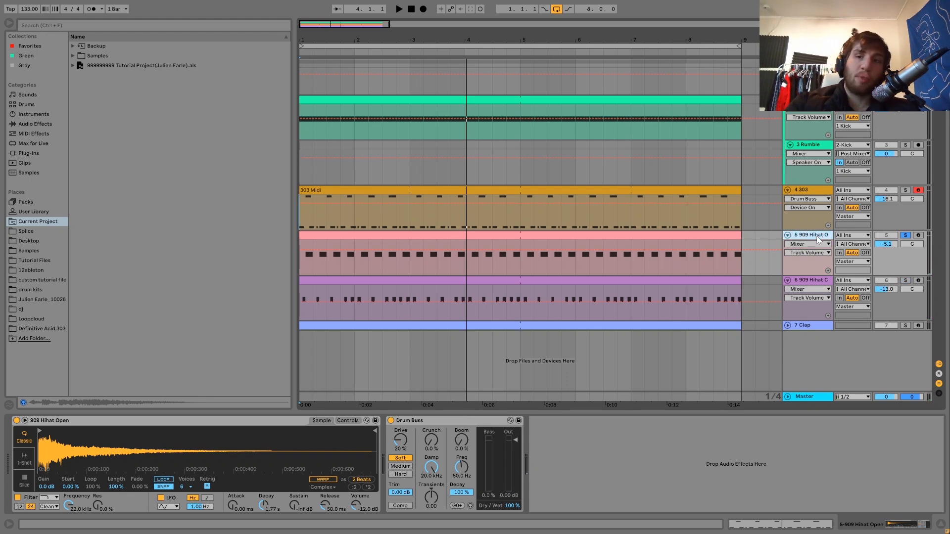
key(space)
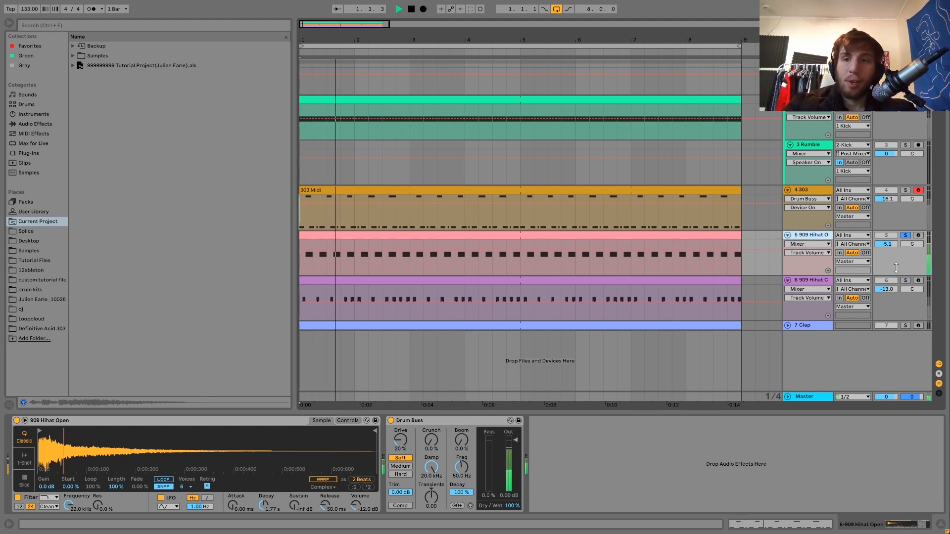
click(906, 281)
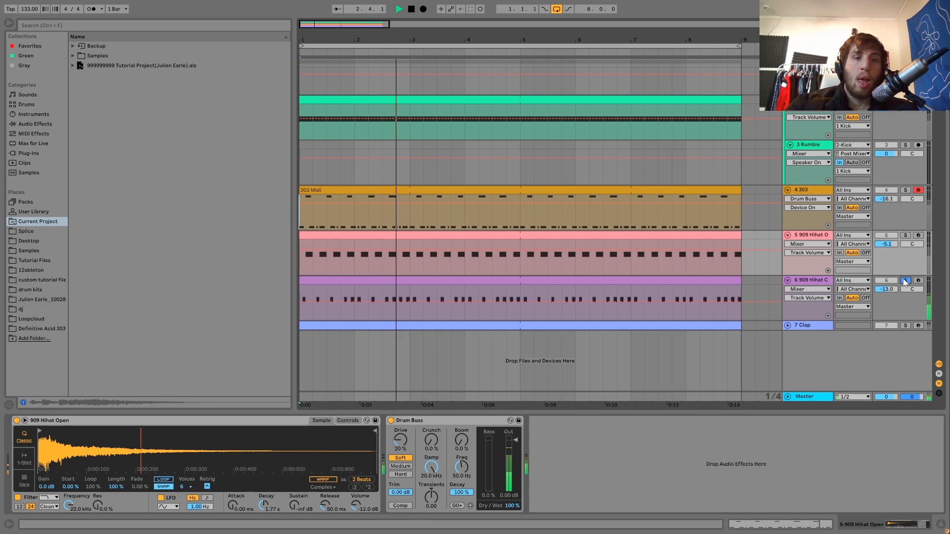
click(906, 236)
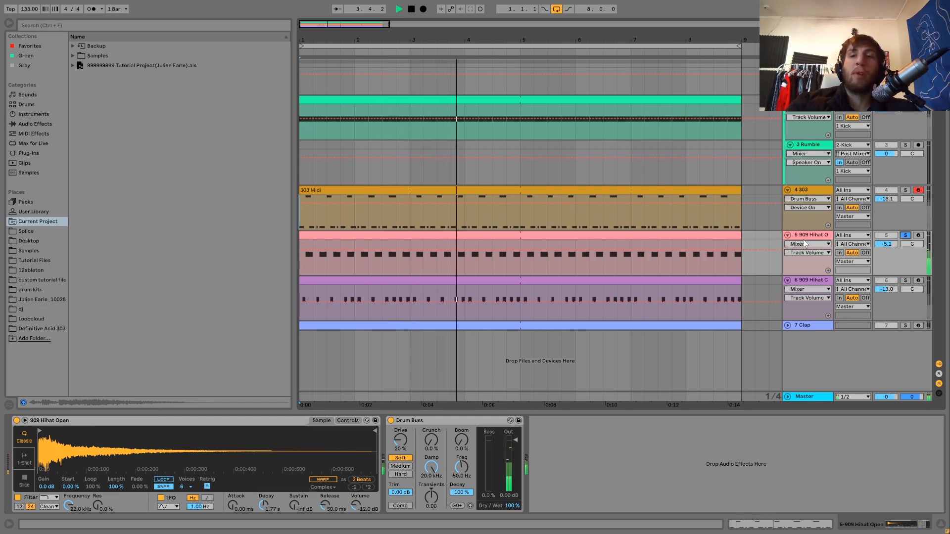
click(906, 235)
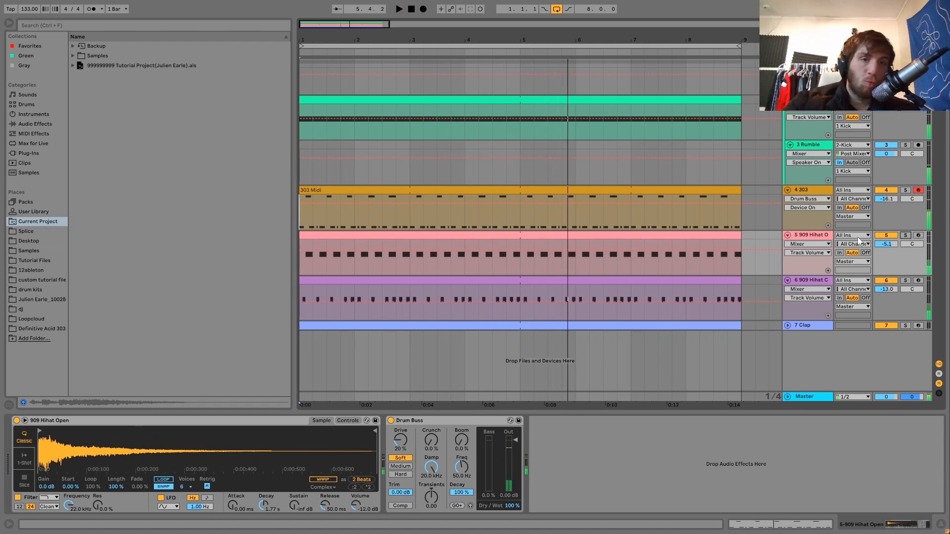
Step: Play the full loop and solo the open hi-hat to hear it alone
key(space)
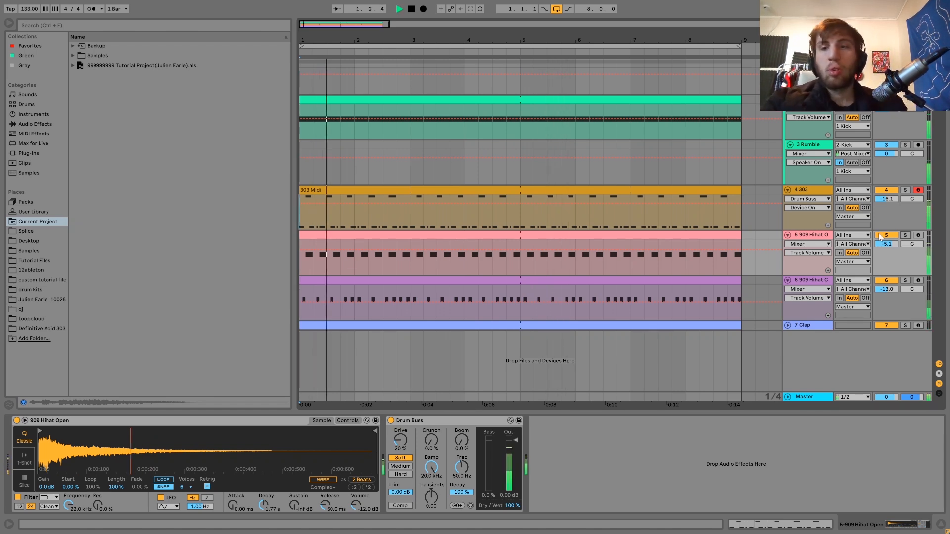
click(906, 235)
key(space)
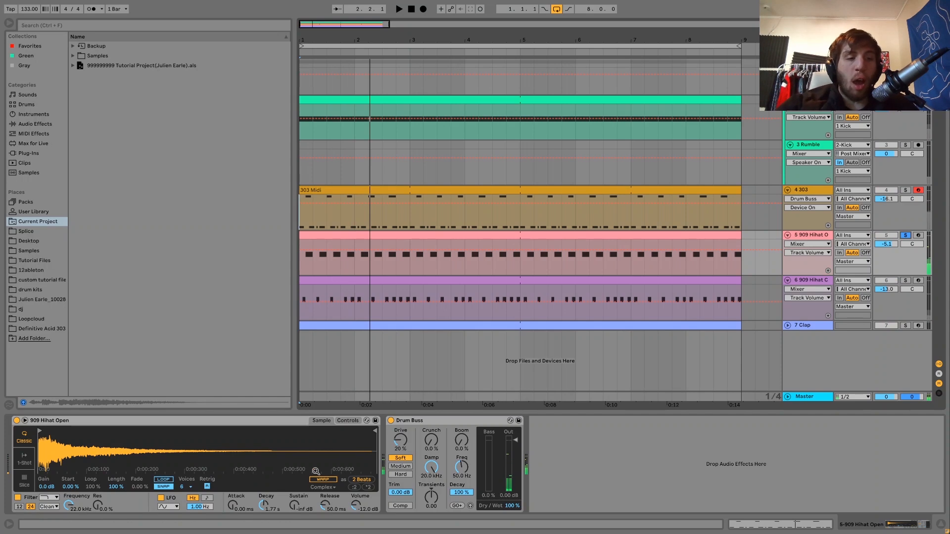
Step: Show the open hi-hat sampler's envelope controls and try a Sustain of 0.0 dB with a Release of 60.0 s
click(345, 421)
key(space)
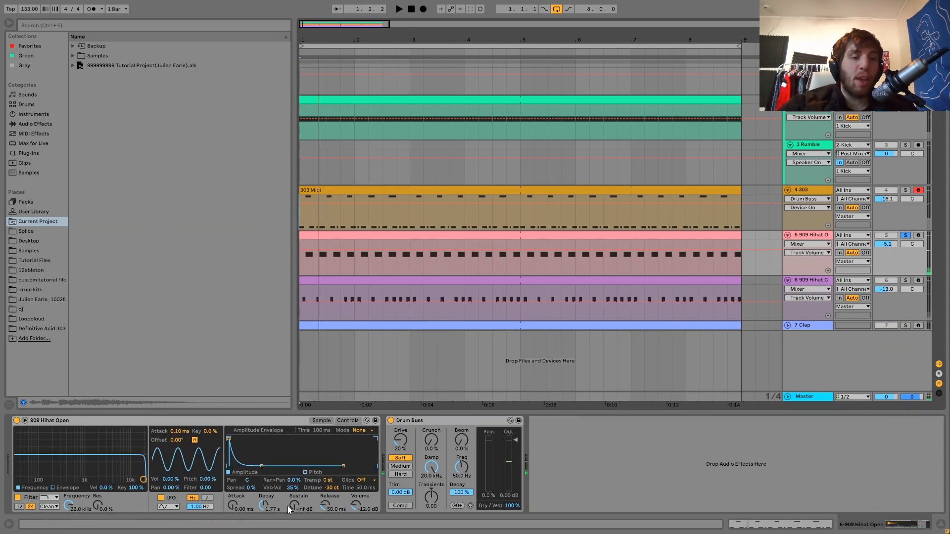
drag(287, 506, 287, 475)
drag(325, 506, 325, 470)
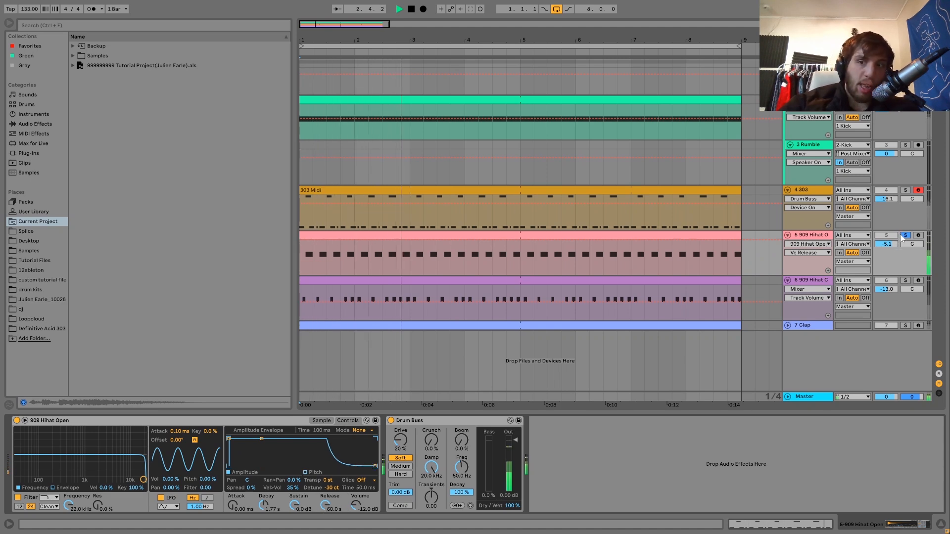
click(904, 236)
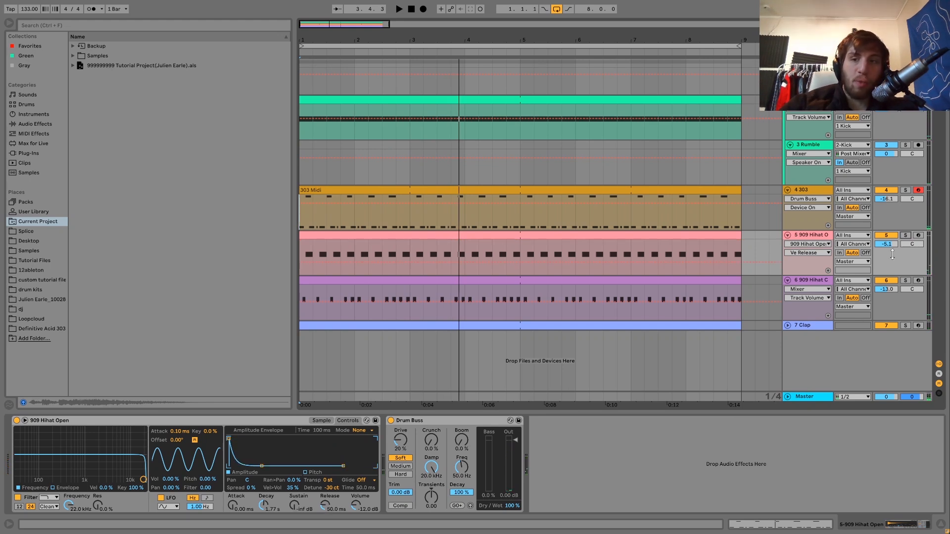
Step: Compare the open hi-hat soloed and within the full mix during playback
key(space)
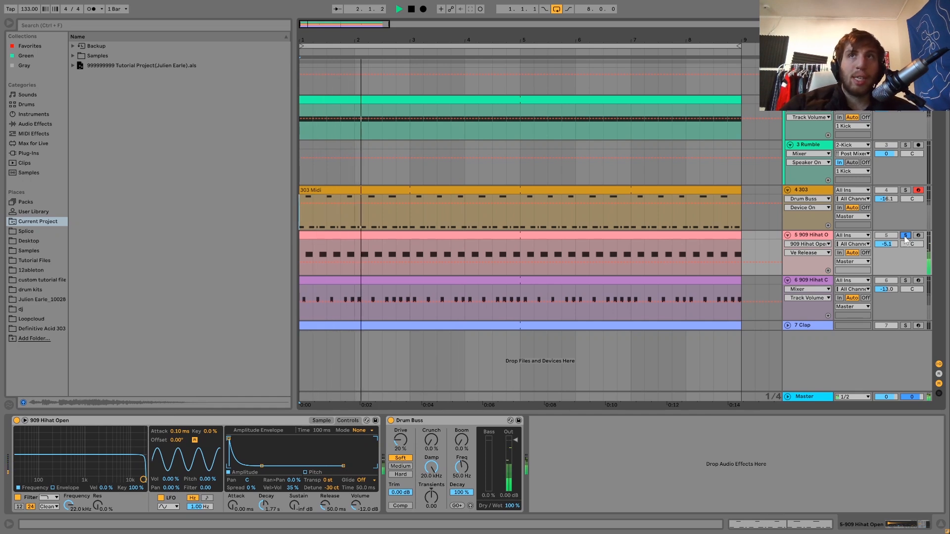
click(905, 236)
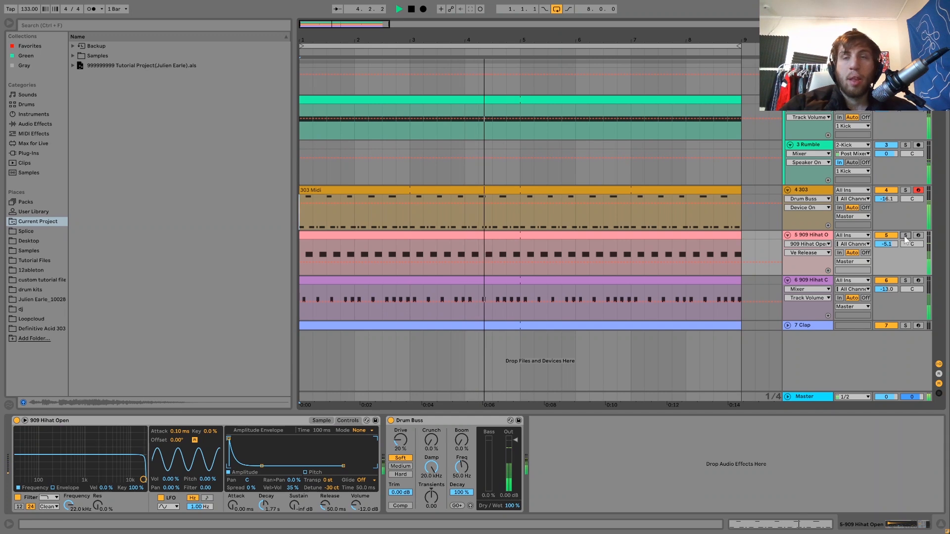
key(space)
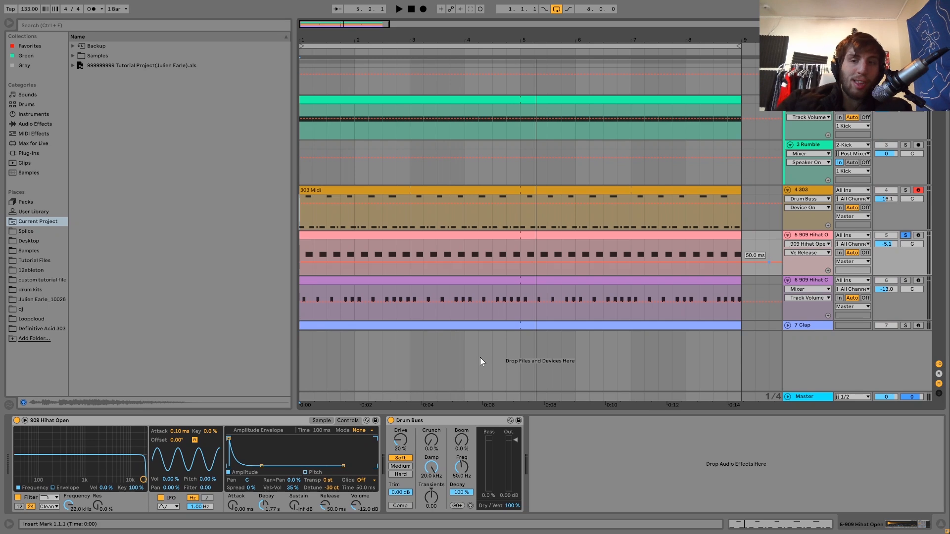
Step: Compare the soloed open hi-hat with its Drum Buss bypassed and active during playback
click(391, 420)
key(space)
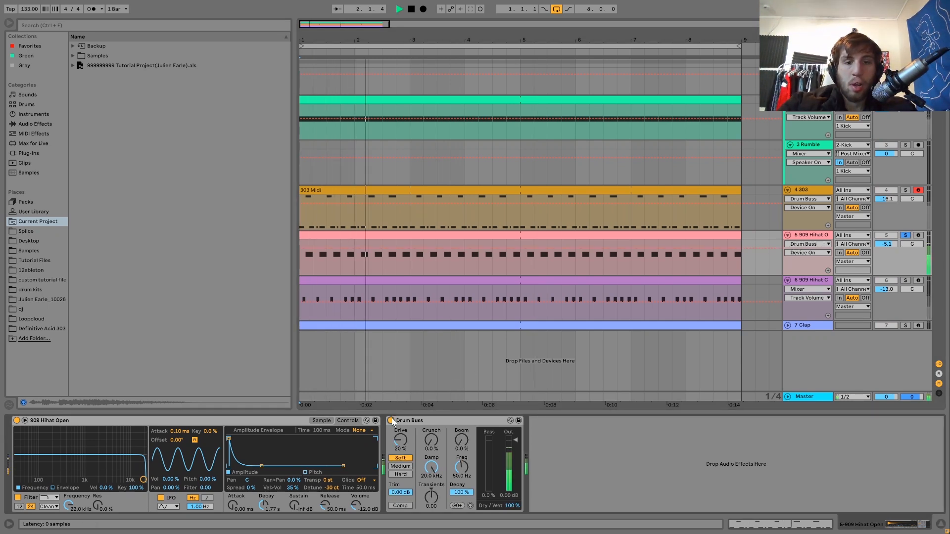
click(391, 420)
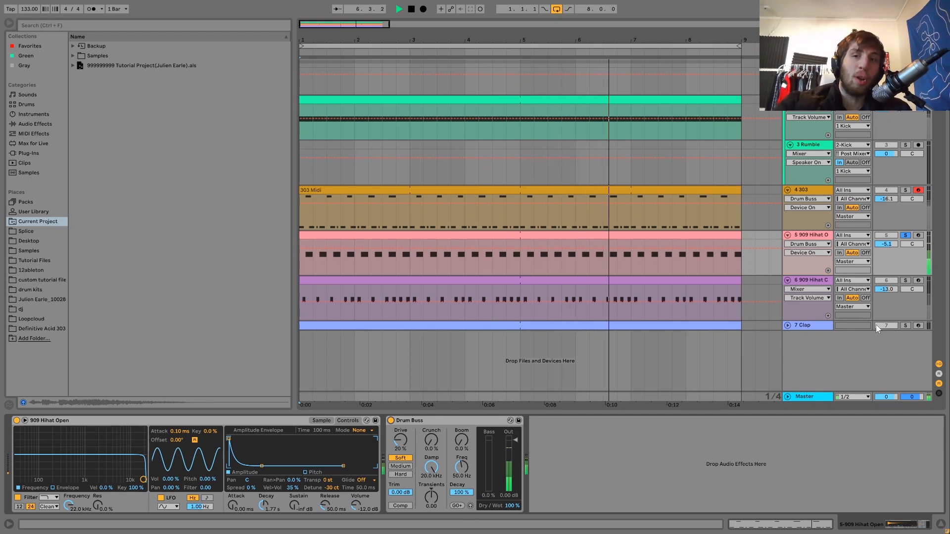
Step: Solo the closed hi-hat, show its device chain, and play it alone and together with the open hi-hat
click(906, 280)
click(814, 281)
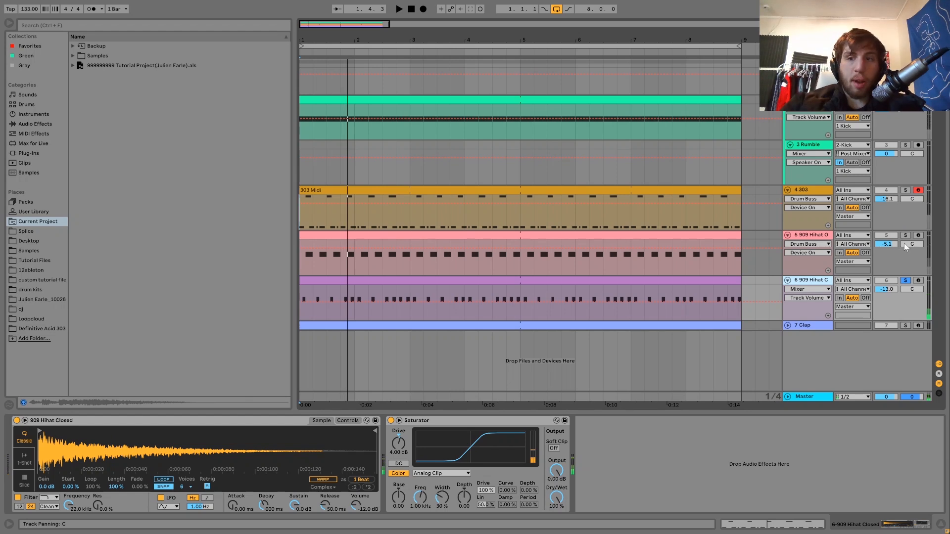
key(space)
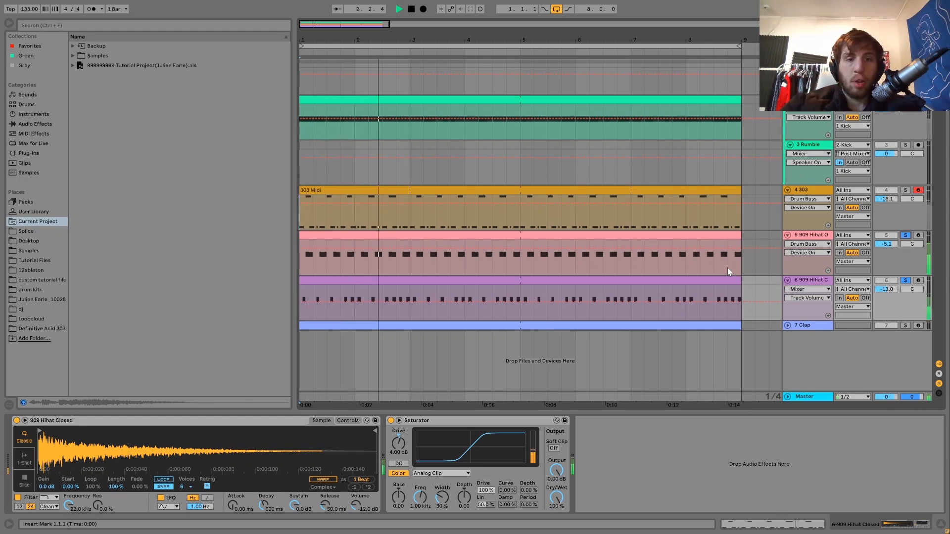
key(space)
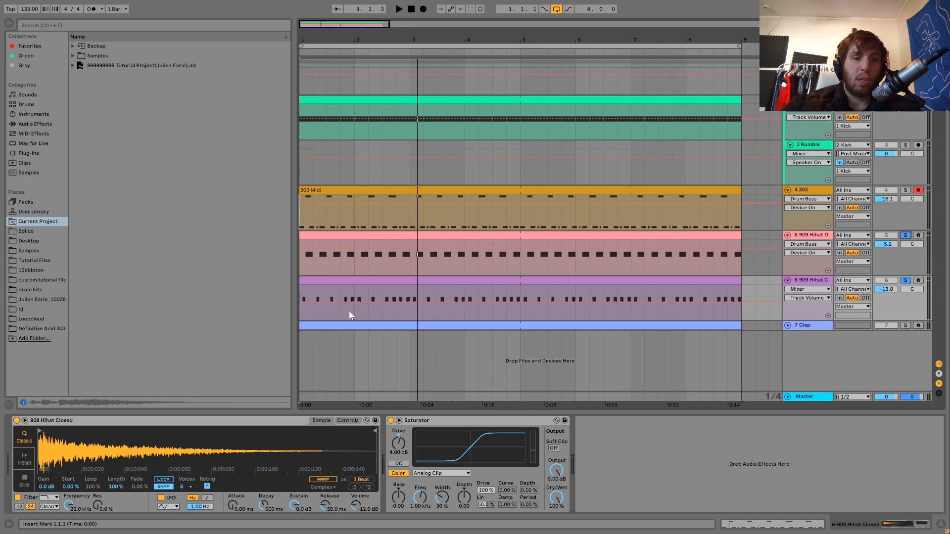
Step: Point out the note groups in the closed hi-hat pattern and select its whole eight-bar clip
click(384, 313)
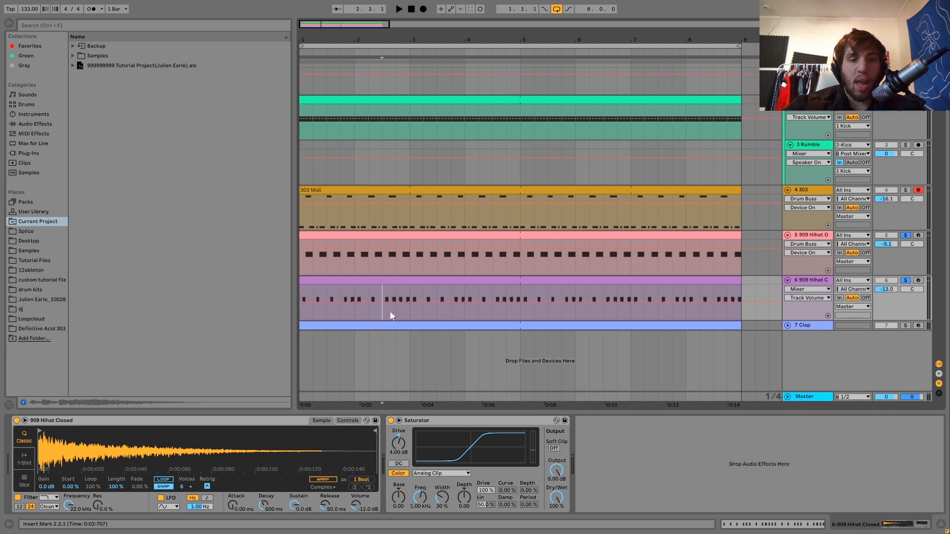
click(333, 312)
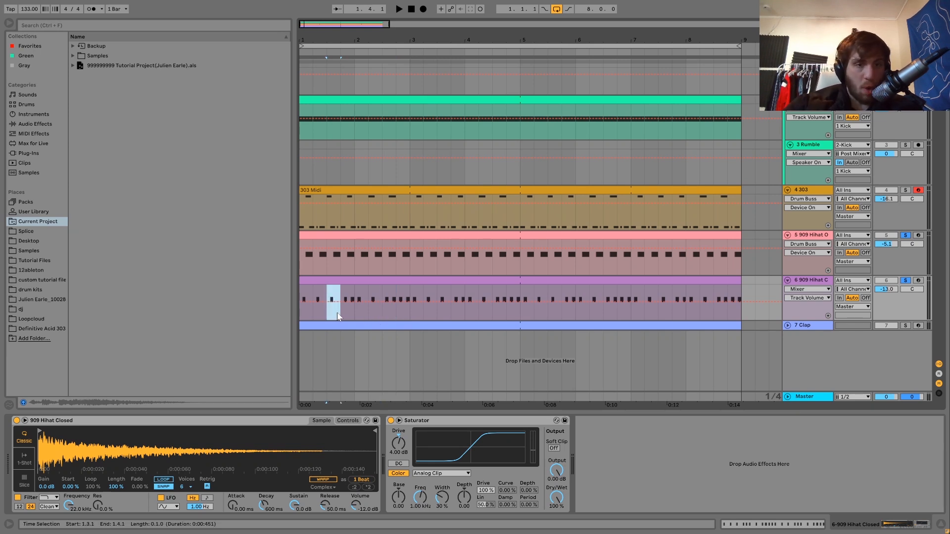
click(328, 280)
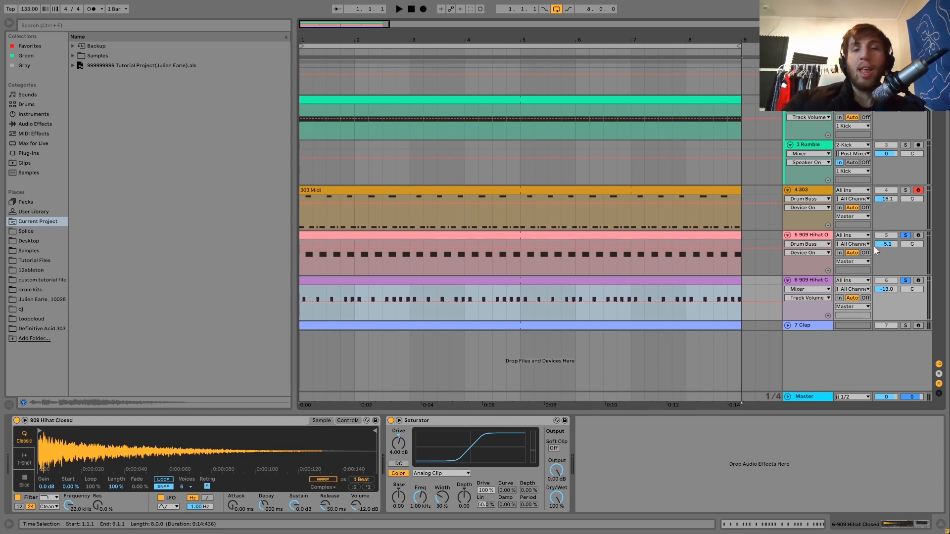
Step: Compare the full loop with the closed hi-hat track muted and active during playback
click(886, 280)
key(space)
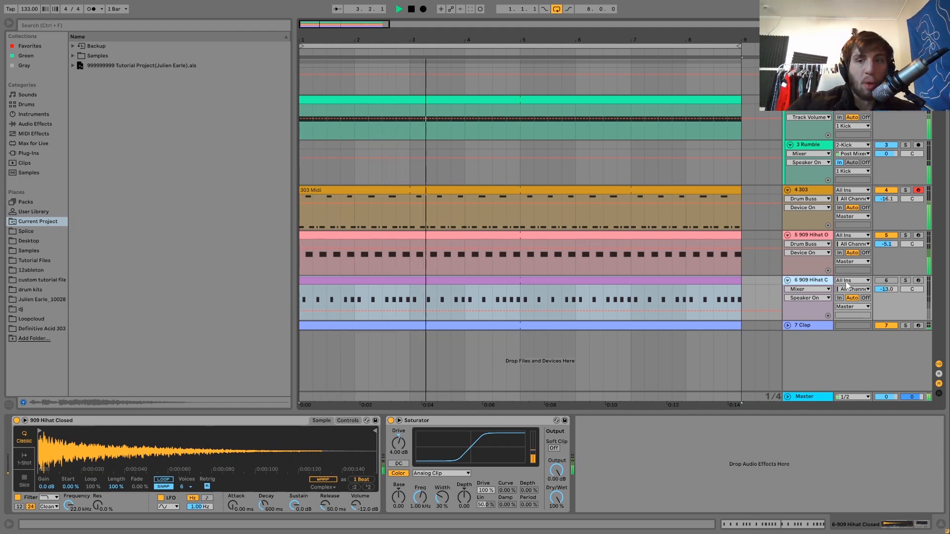
click(886, 281)
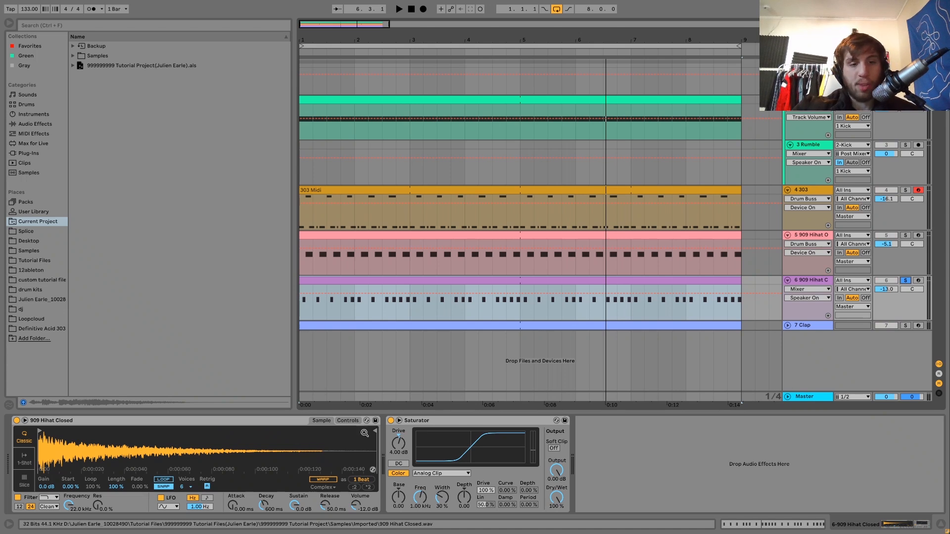
Step: Compare the soloed closed hi-hat with its Saturator bypassed and active during playback, and unsolo the track
click(347, 421)
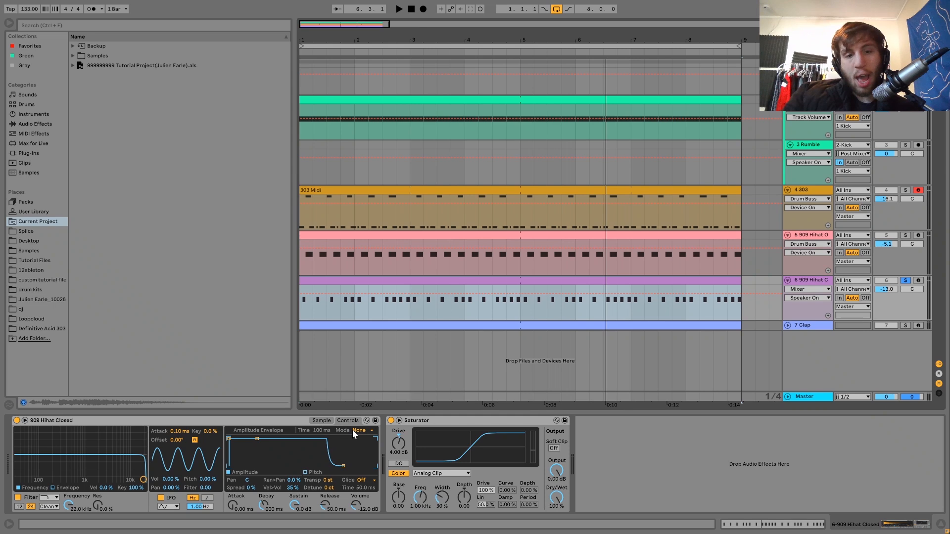
click(391, 421)
key(space)
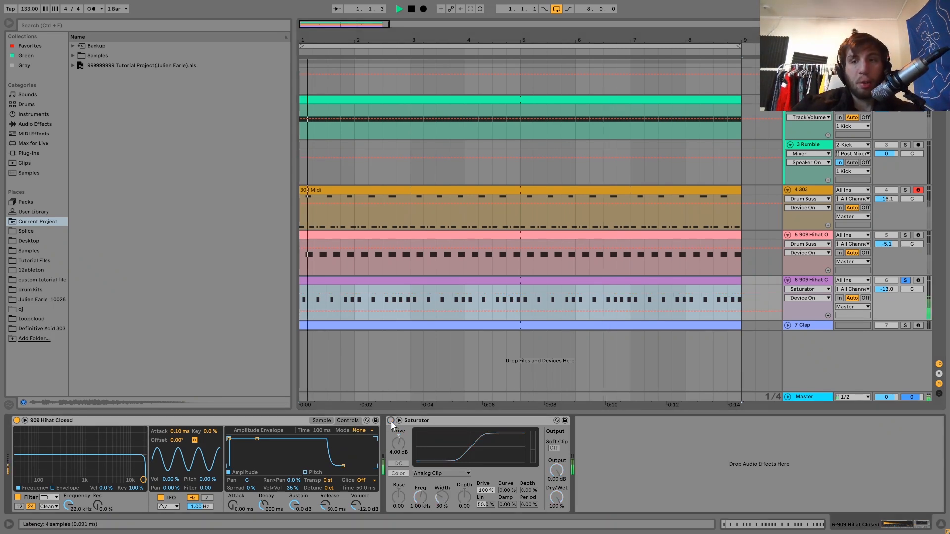
click(391, 421)
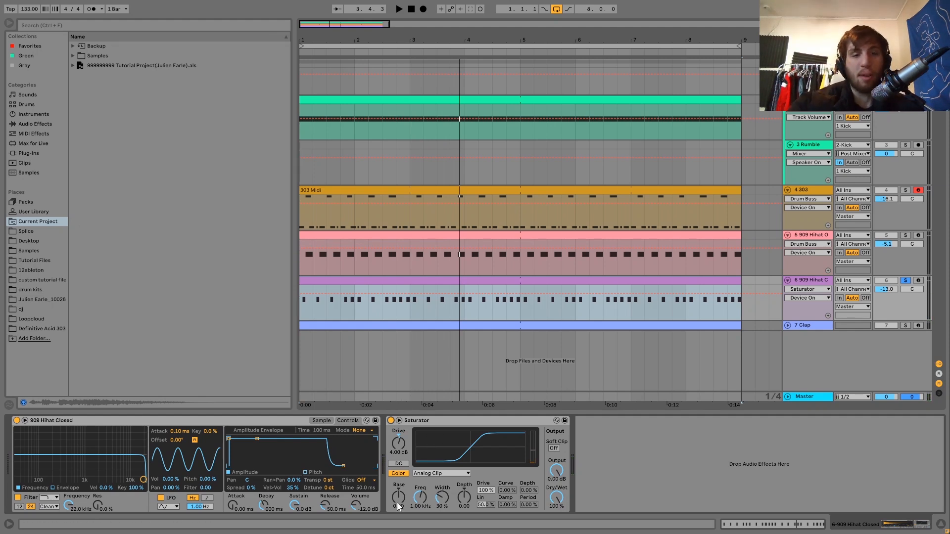
key(space)
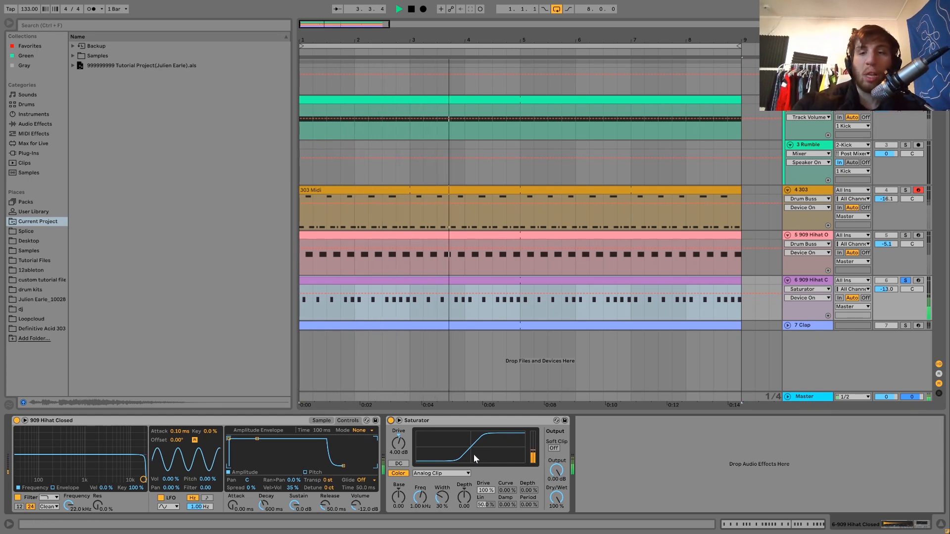
click(905, 281)
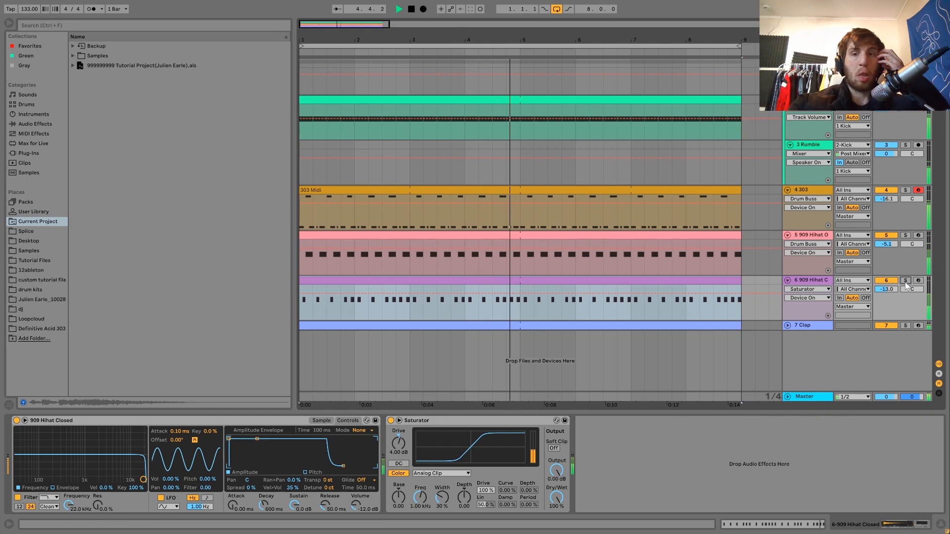
key(space)
Step: Solo and unfold the Clap track, show its device chain, and play through the note groups of its pattern
click(803, 325)
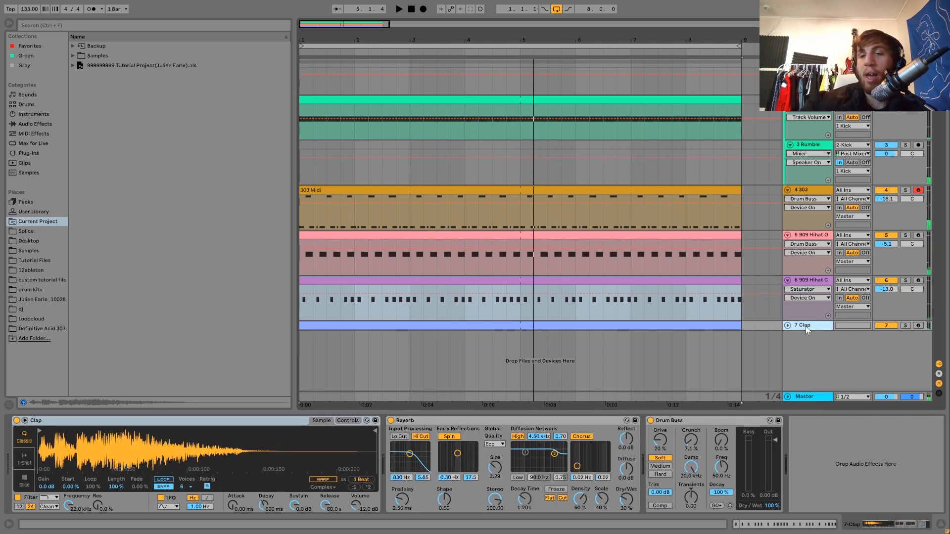
key(space)
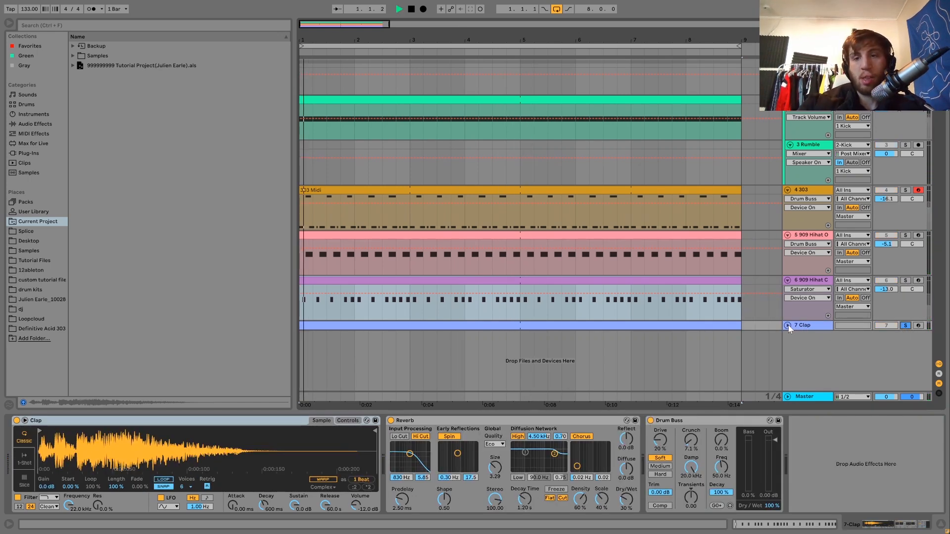
click(788, 325)
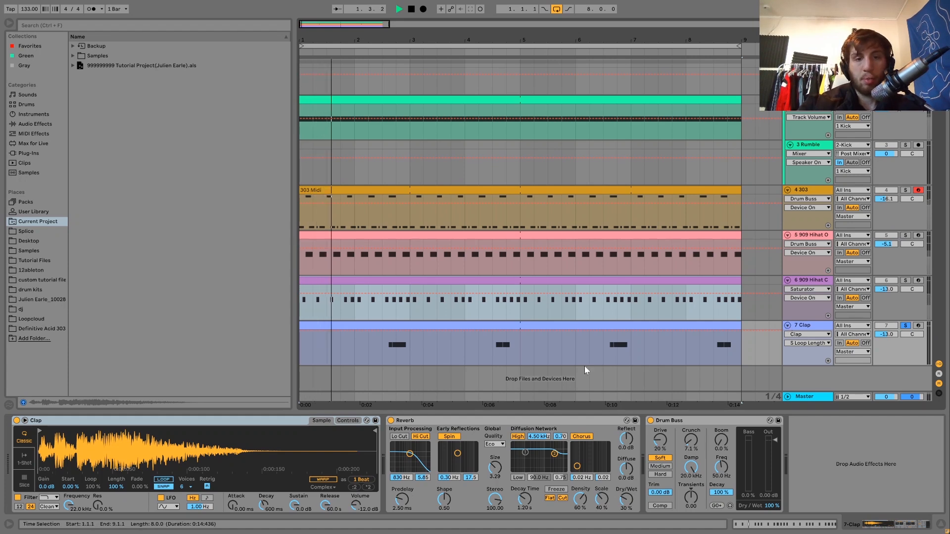
click(386, 354)
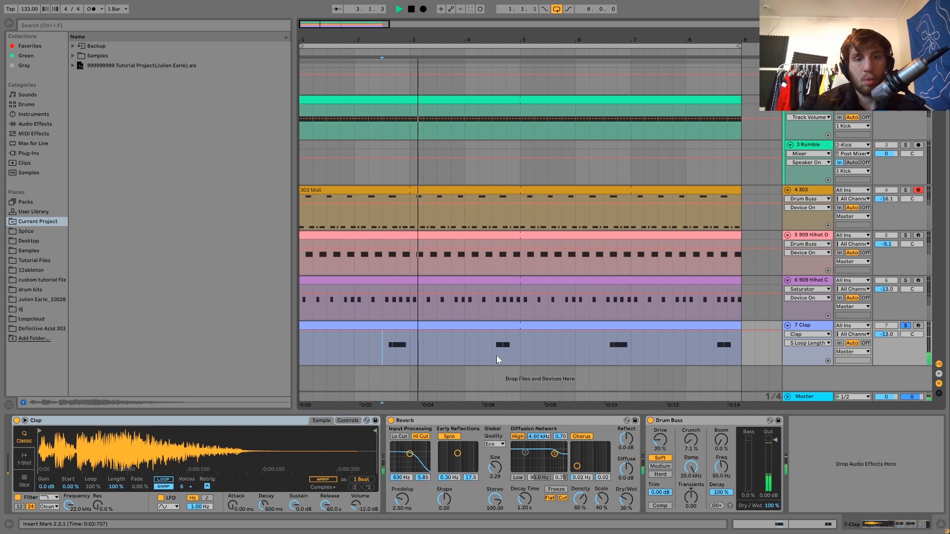
click(476, 354)
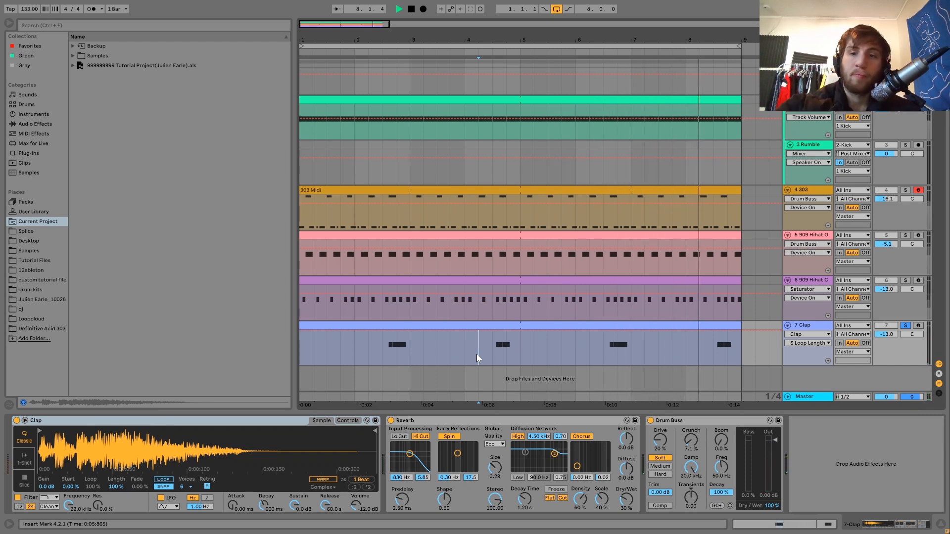
key(space)
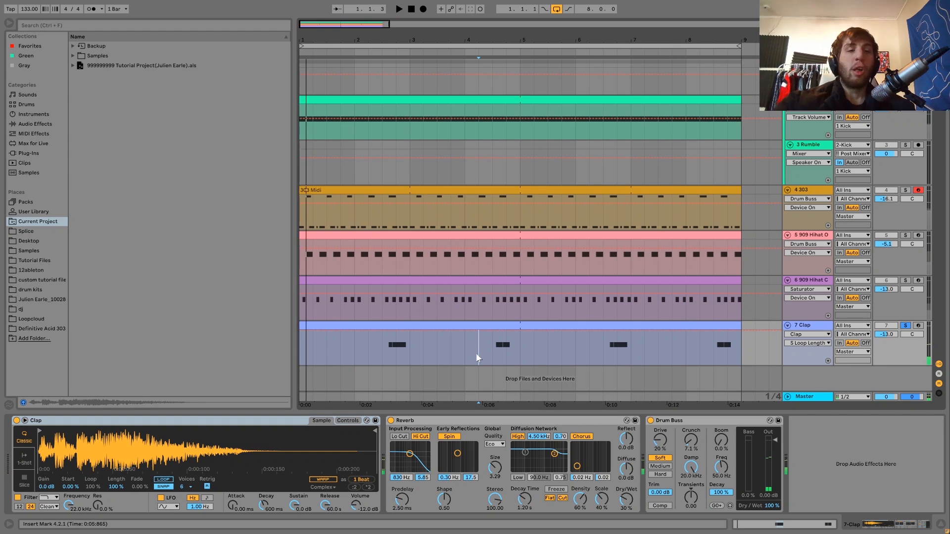
Step: Select the whole clap clip, unsolo the Clap track, and play the full loop from bar 2 into the first clap fill
click(421, 325)
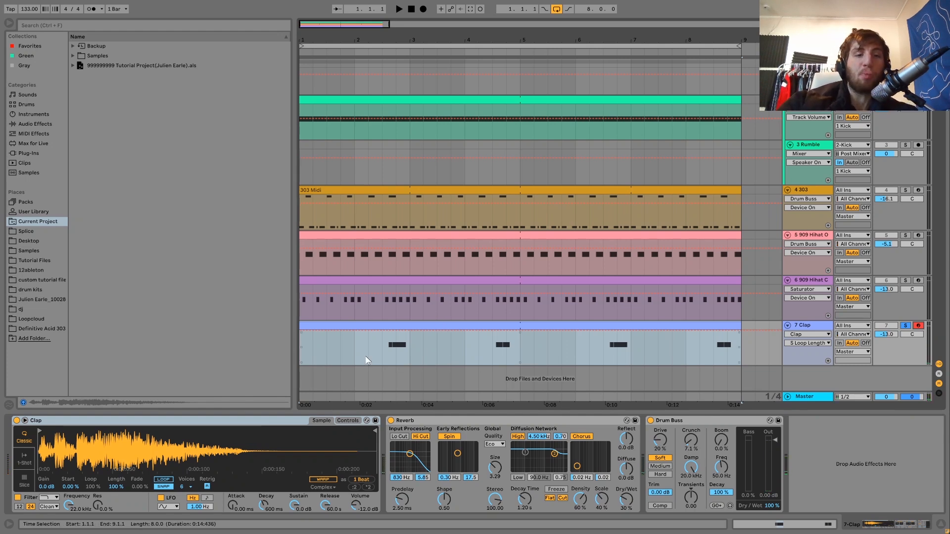
click(378, 362)
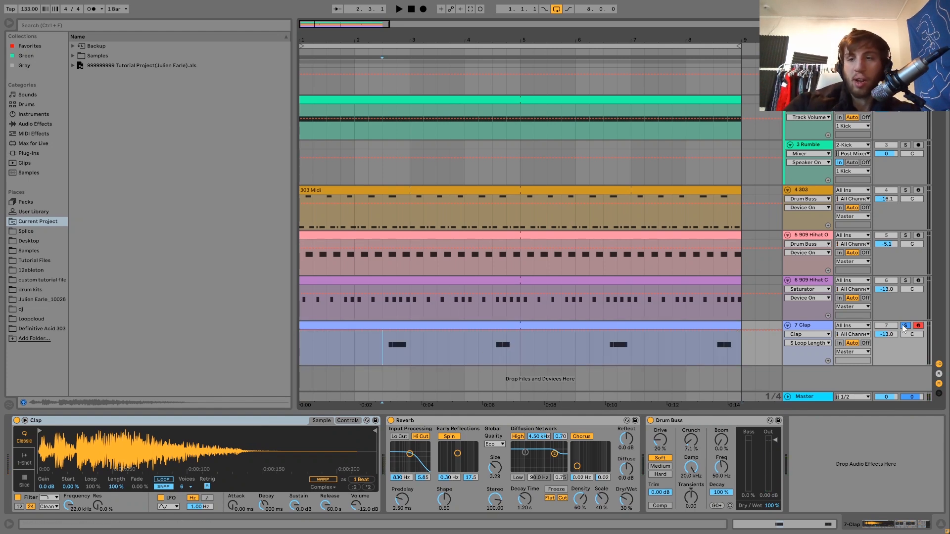
click(358, 350)
key(space)
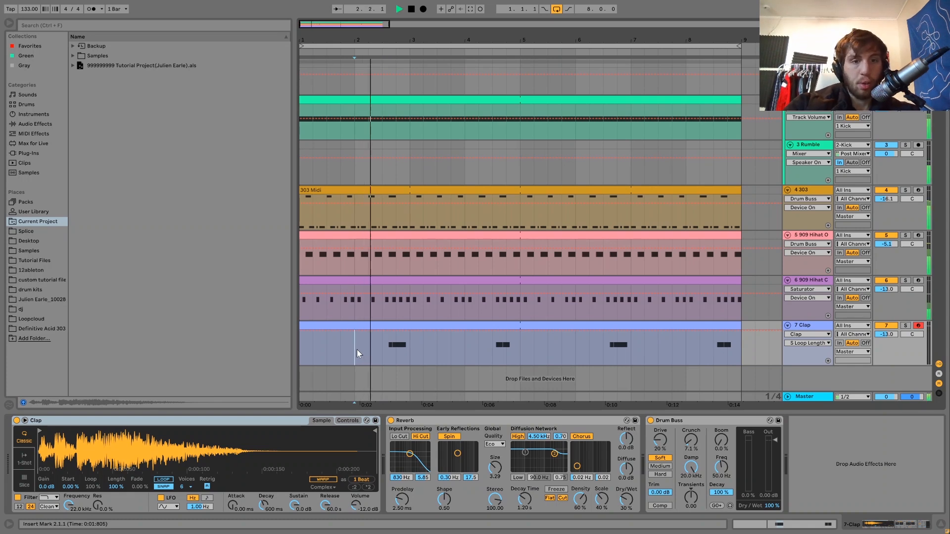
key(space)
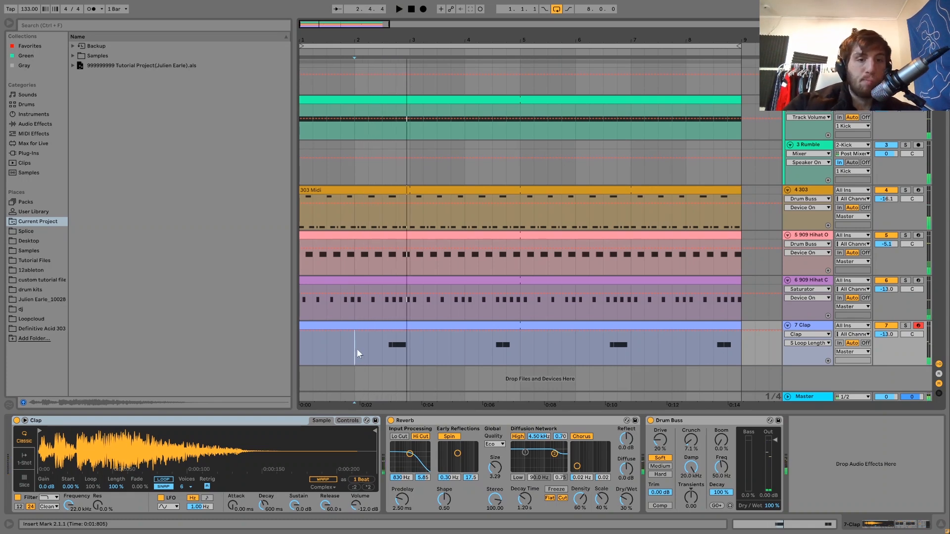
key(space)
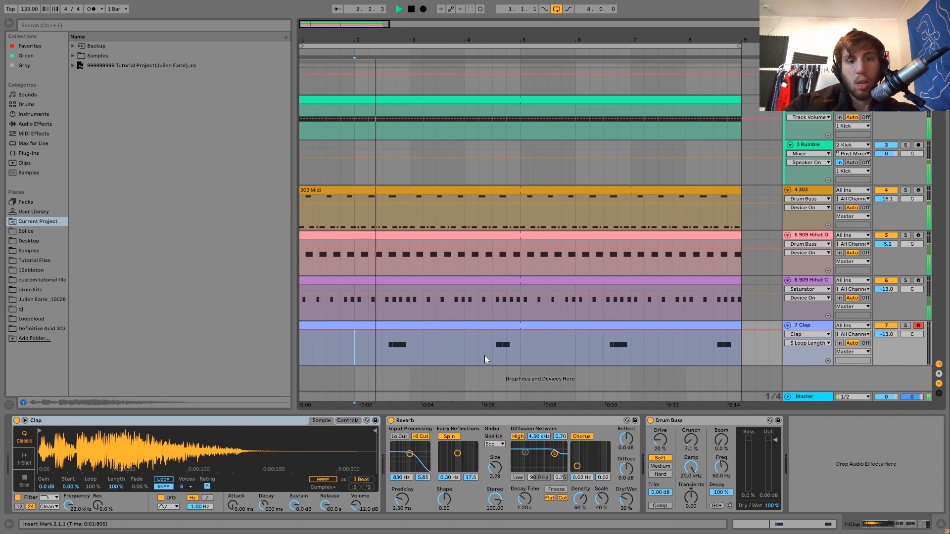
Step: Play the full loop from just before the second and third clap fills, at 4.2.1 and 6.2.1
click(478, 355)
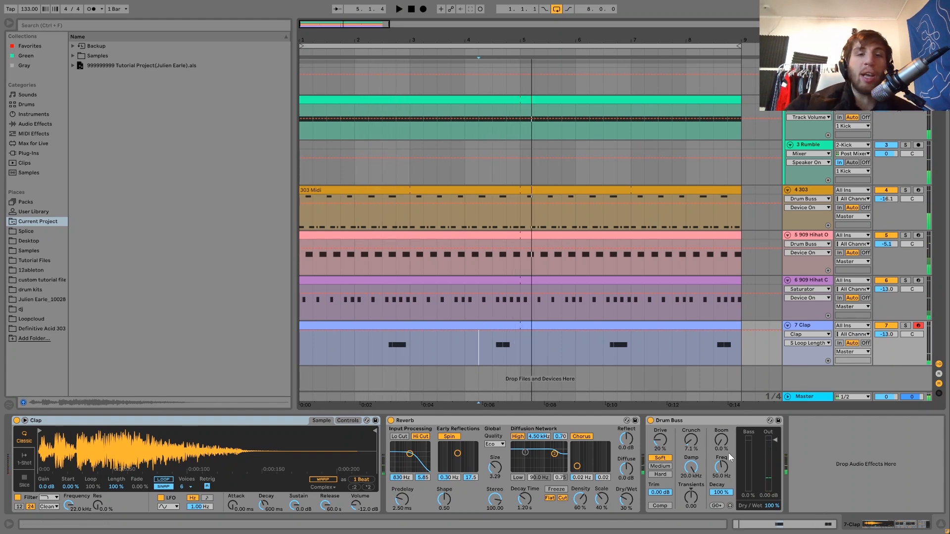
key(space)
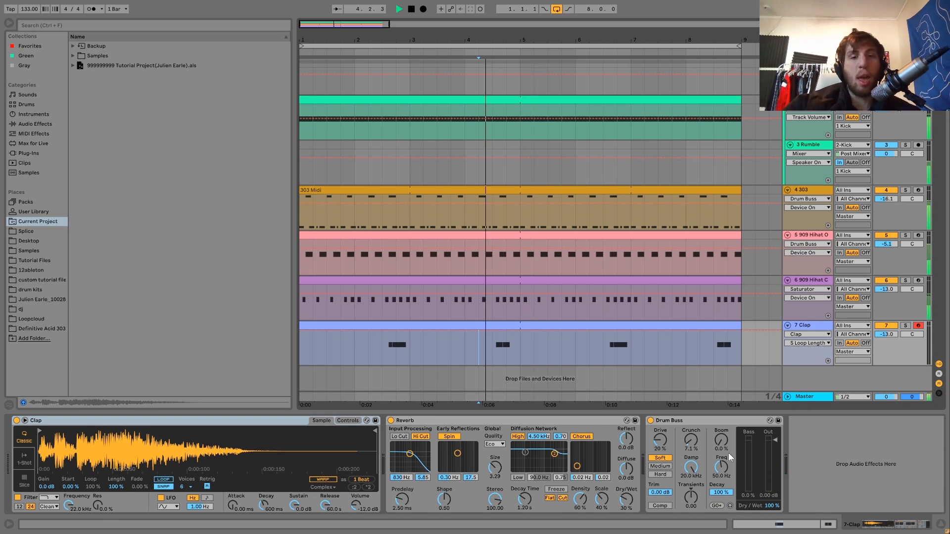
click(591, 350)
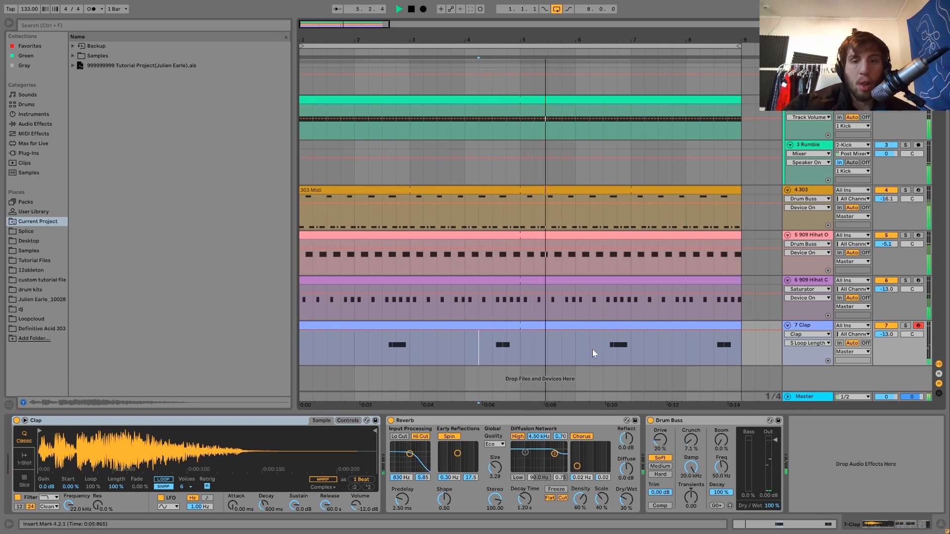
key(space)
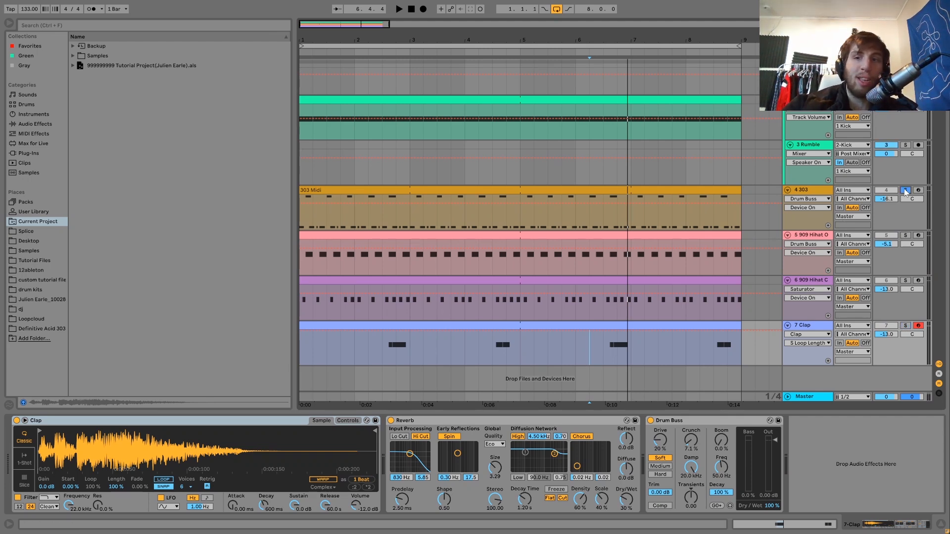
Step: Audition the 303 and open hi-hat soloed during playback, and solo the Clap track with its device chain shown
click(905, 191)
key(space)
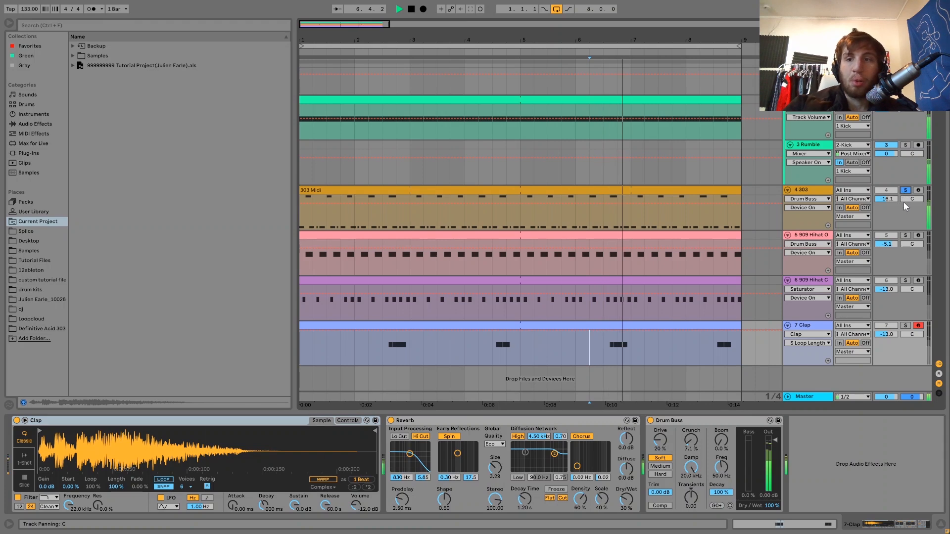
click(906, 236)
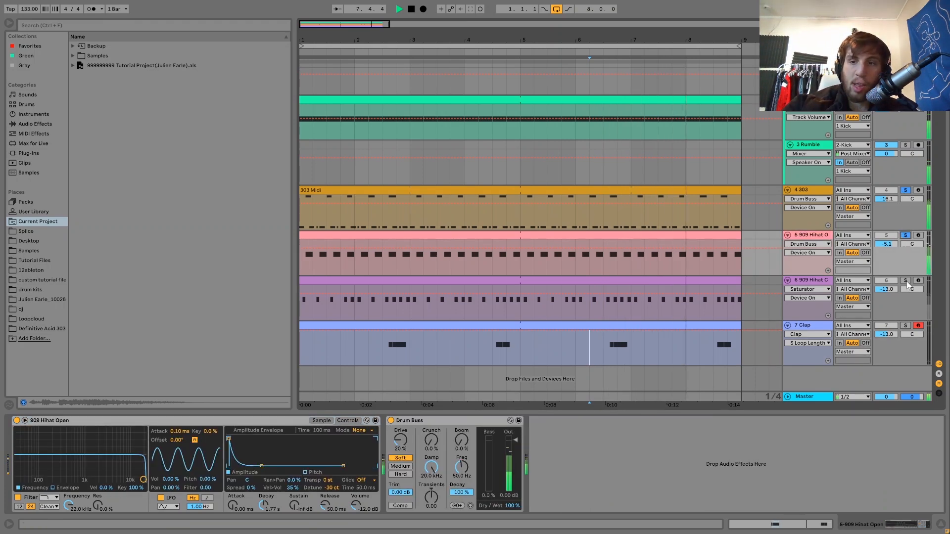
click(906, 326)
click(798, 328)
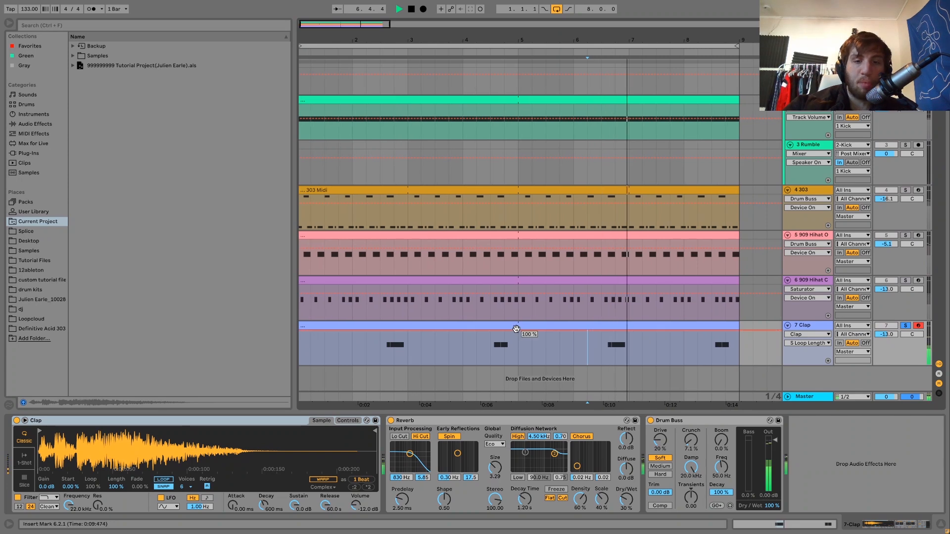
Step: Play the soloed clap from 4.2.1 to hear its second fill on its own
key(space)
click(482, 363)
key(space)
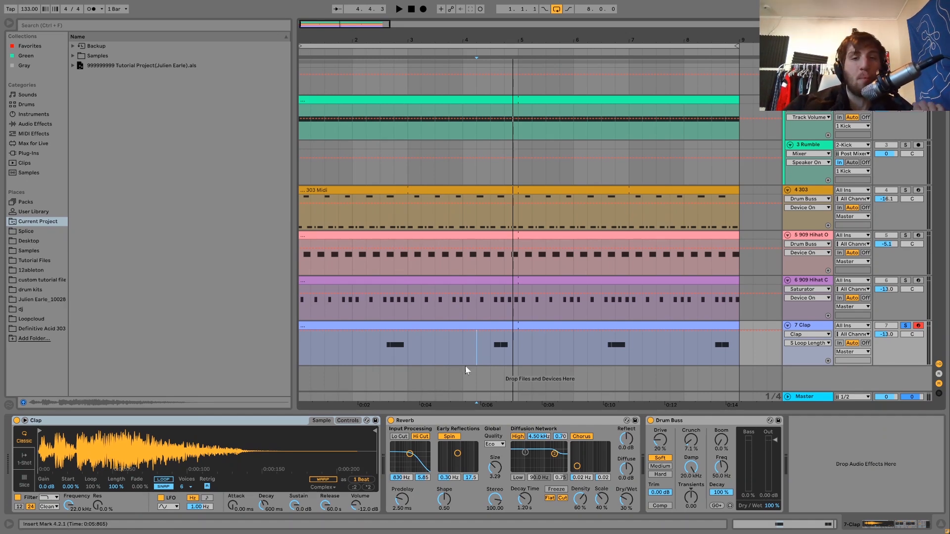
key(space)
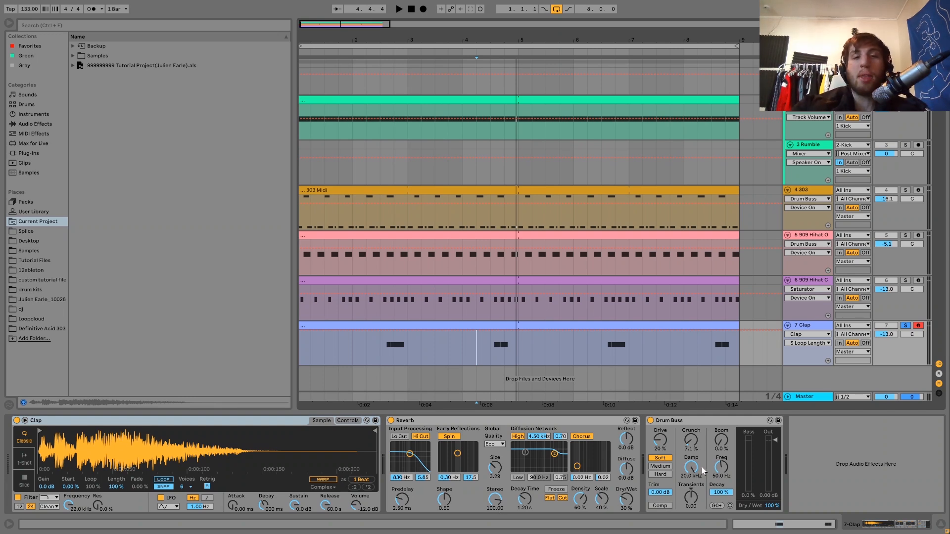
Step: Play the full loop with the clap unsoloed and place the insert marker at bar 5 of the clap clip
key(space)
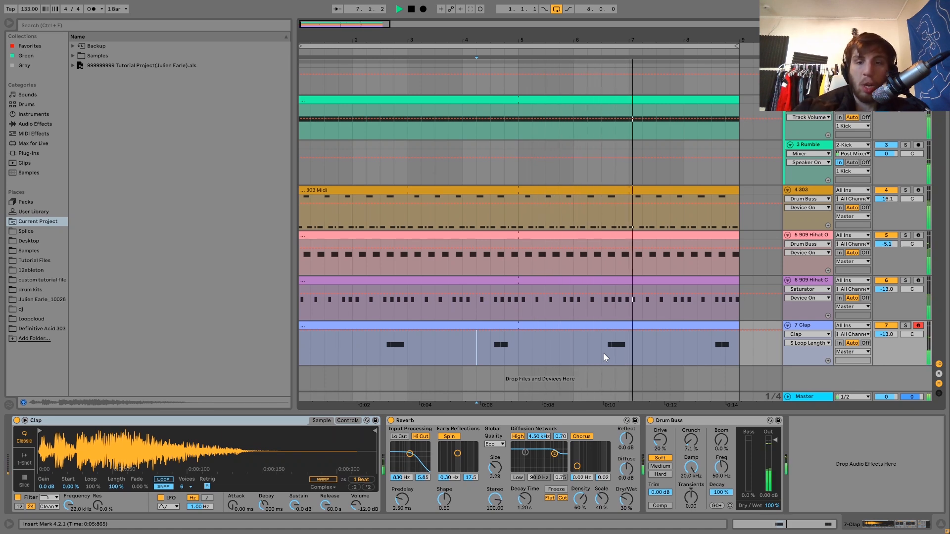
key(space)
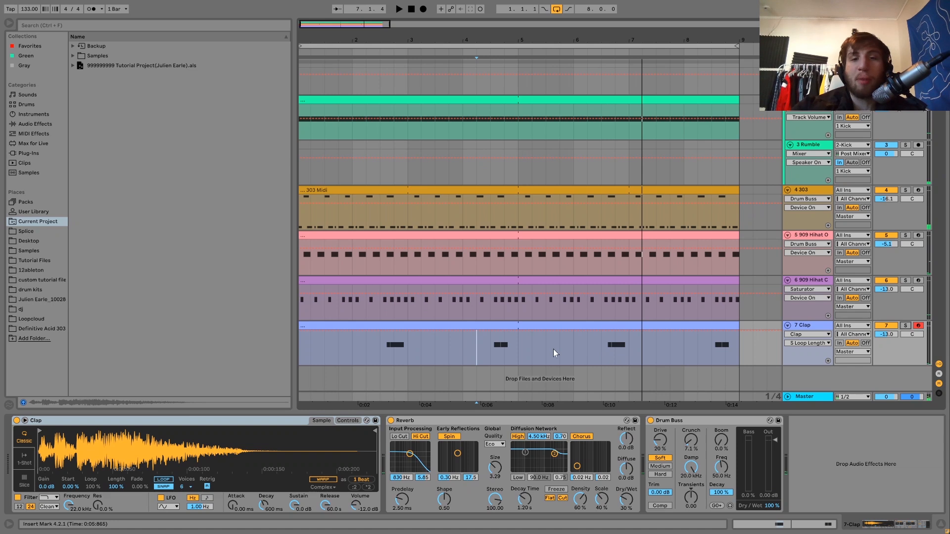
click(517, 362)
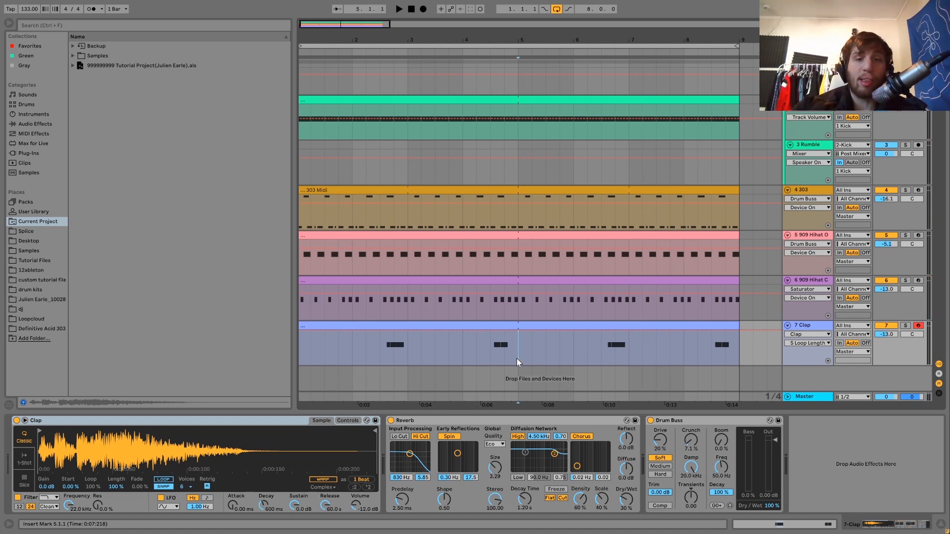